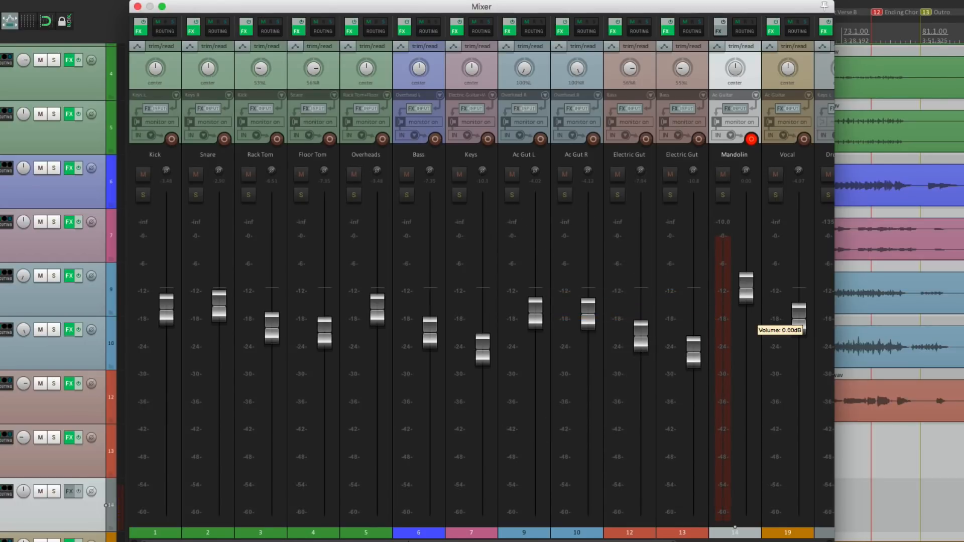
Step: Add the ReaEQ plug-in to the Mandolin track's empty effects chain
left_click(718, 29)
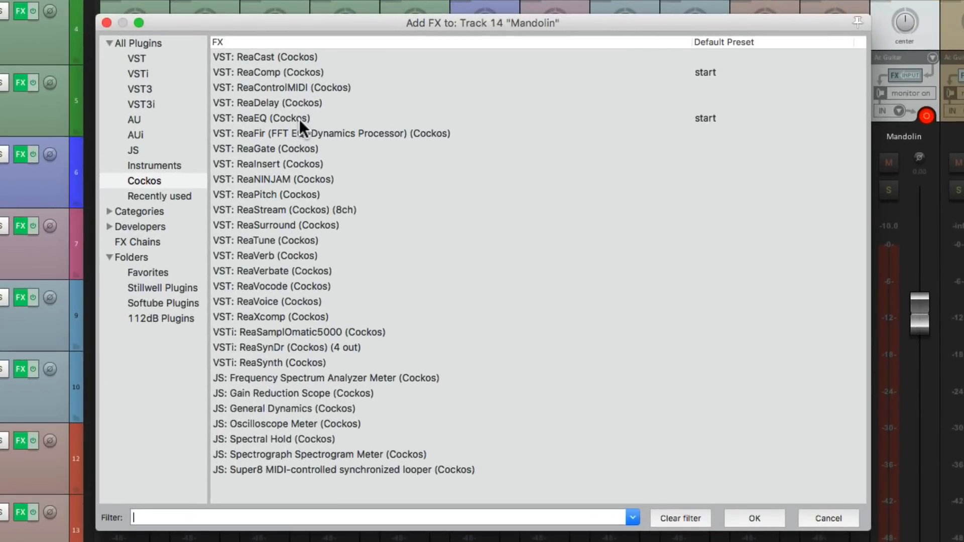
left_click(299, 119)
double_click(299, 119)
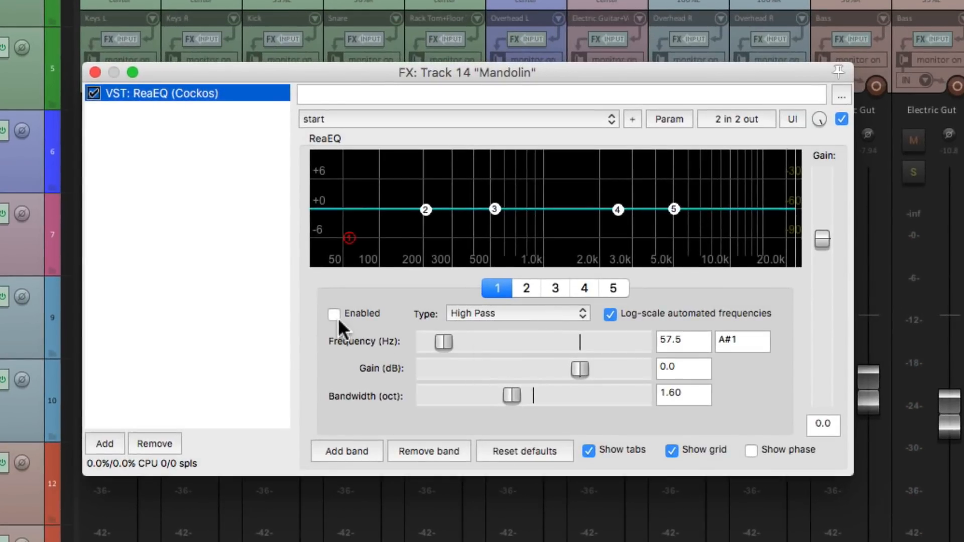
Step: Enable the ReaEQ high-pass band and, during playback, set its frequency to about 172.4 Hz and its bandwidth to 1.75 octaves
left_click(335, 315)
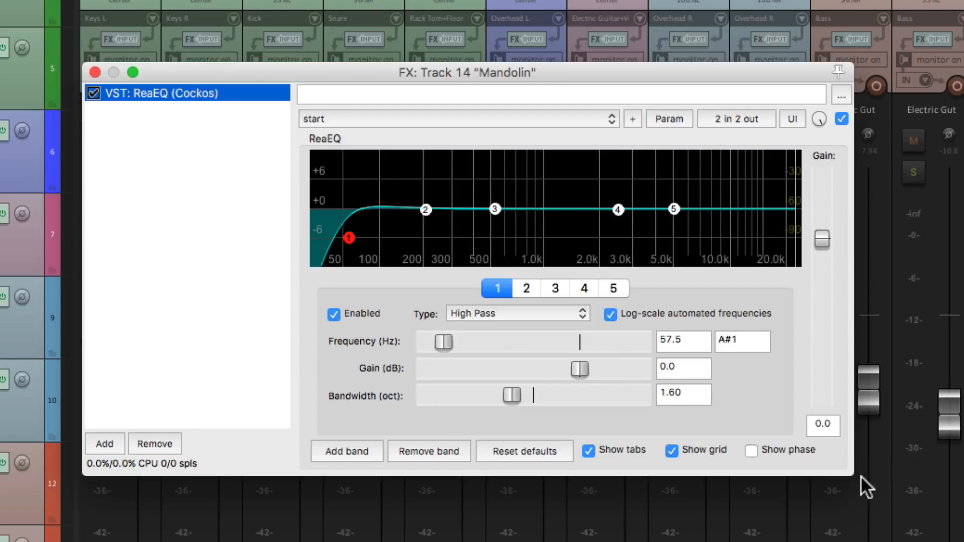
left_click_drag(854, 475, 827, 529)
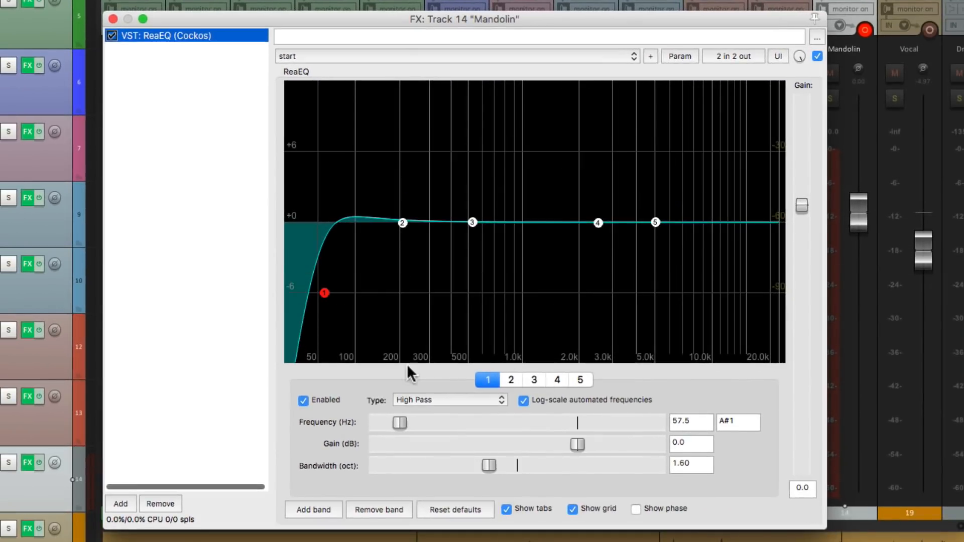
key("space")
left_click_drag(396, 421, 466, 418)
mouse_move(484, 464)
left_mouse_down()
mouse_move(463, 463)
mouse_move(493, 461)
left_mouse_up()
left_click_drag(470, 417, 436, 417)
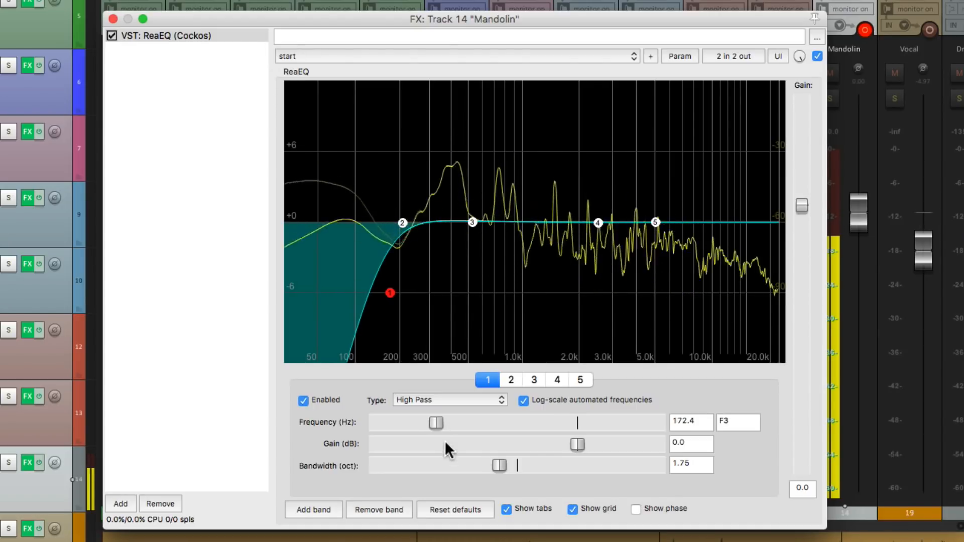
key("space")
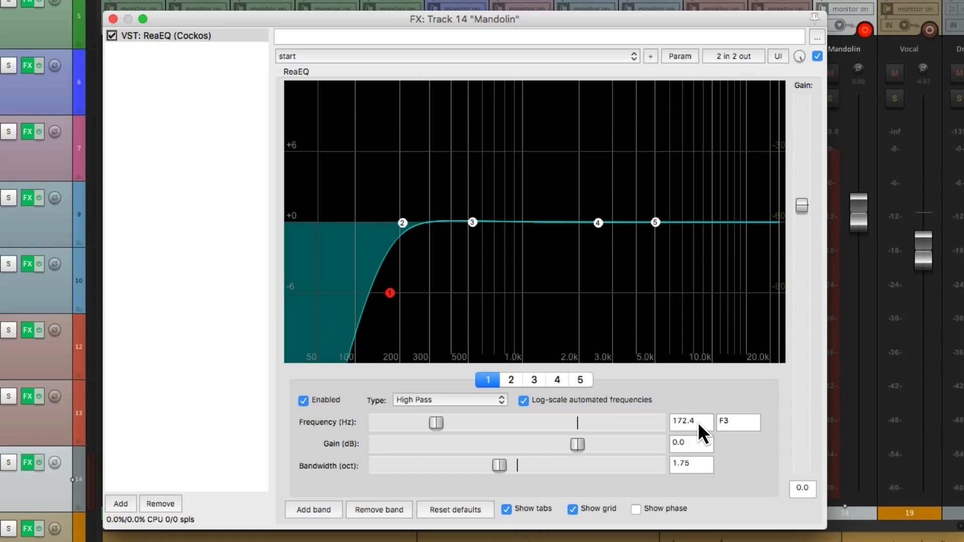
Step: Boost EQ band 4 by about 5.3 dB at roughly 3294.5 Hz while the project plays
left_click(598, 223)
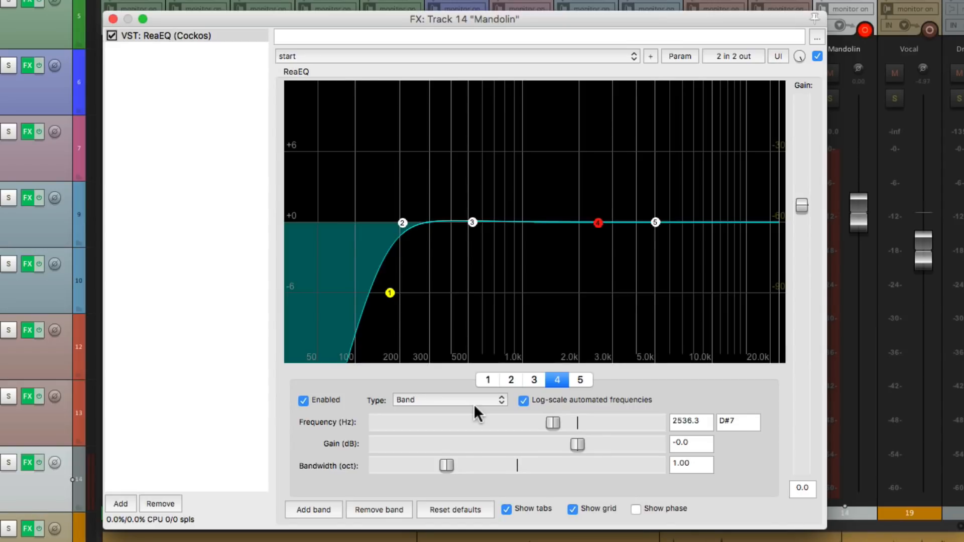
key("space")
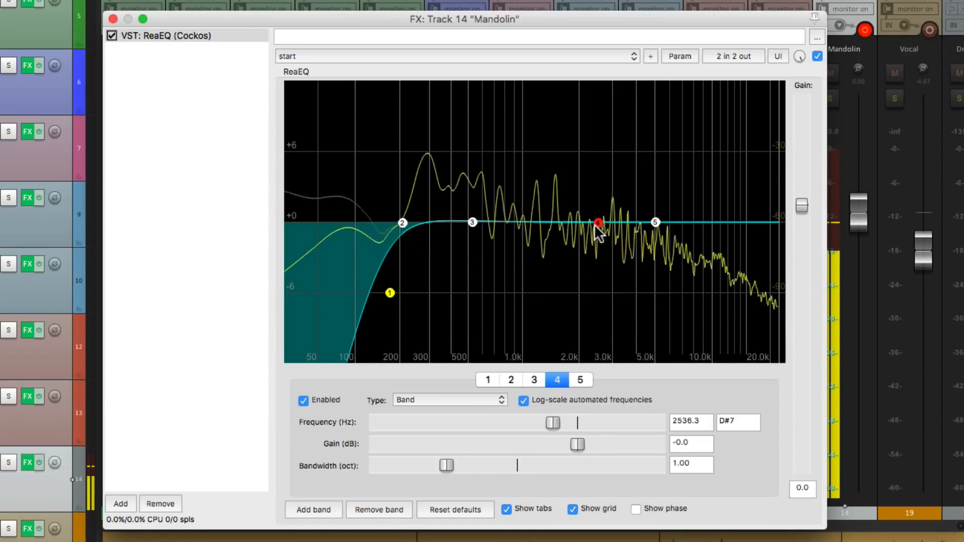
left_click_drag(598, 222, 619, 159)
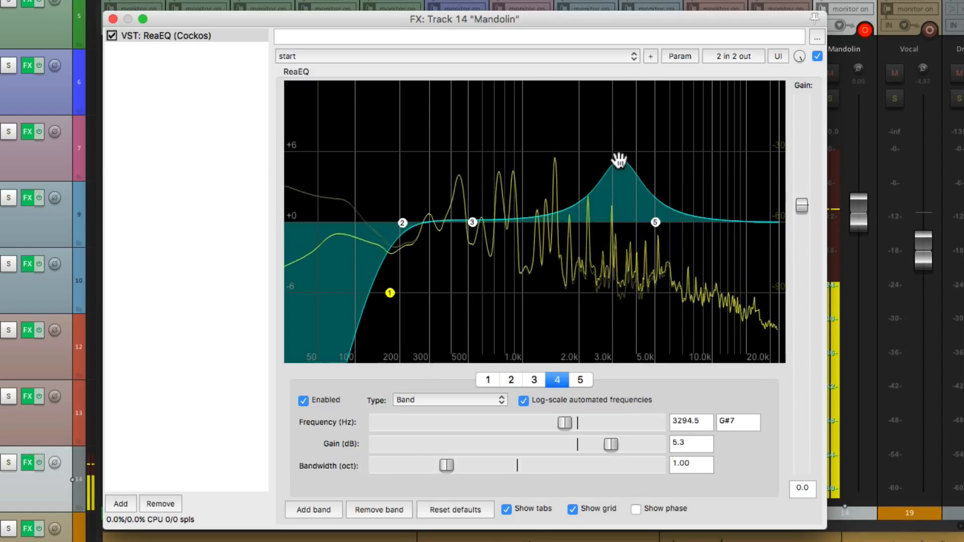
Step: Compare the mandolin sound with band 4 bypassed and with the whole EQ bypassed, re-enable both, and close the effects window
left_click(302, 399)
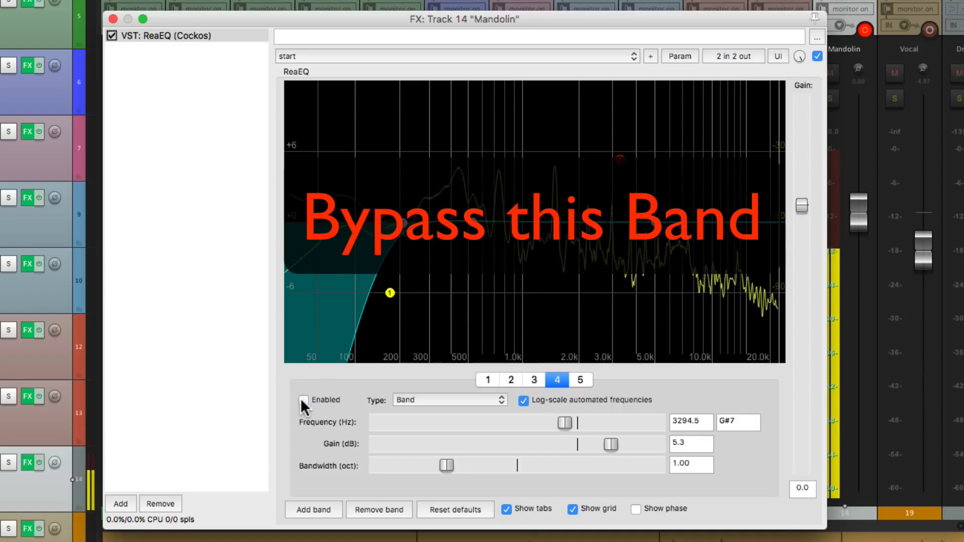
left_click(301, 400)
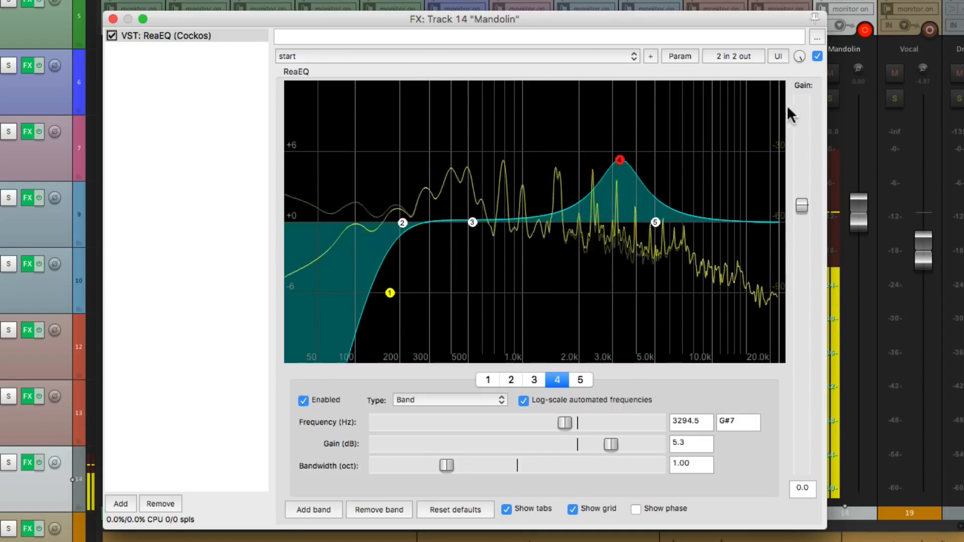
left_click(819, 54)
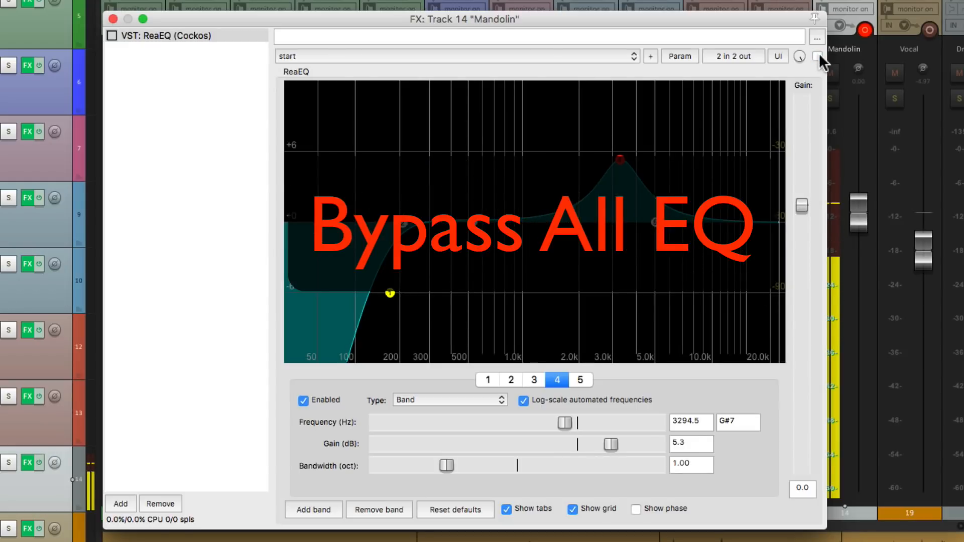
left_click(818, 55)
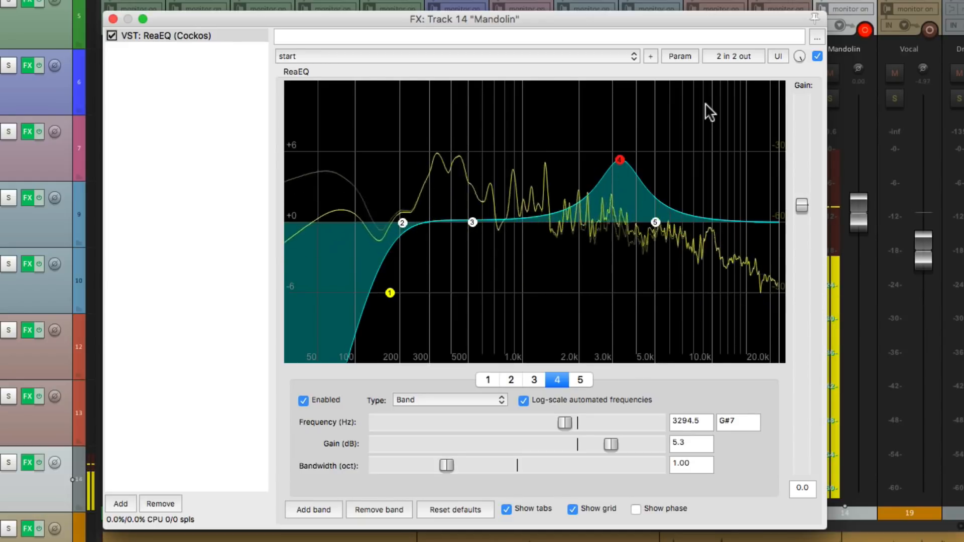
key("space")
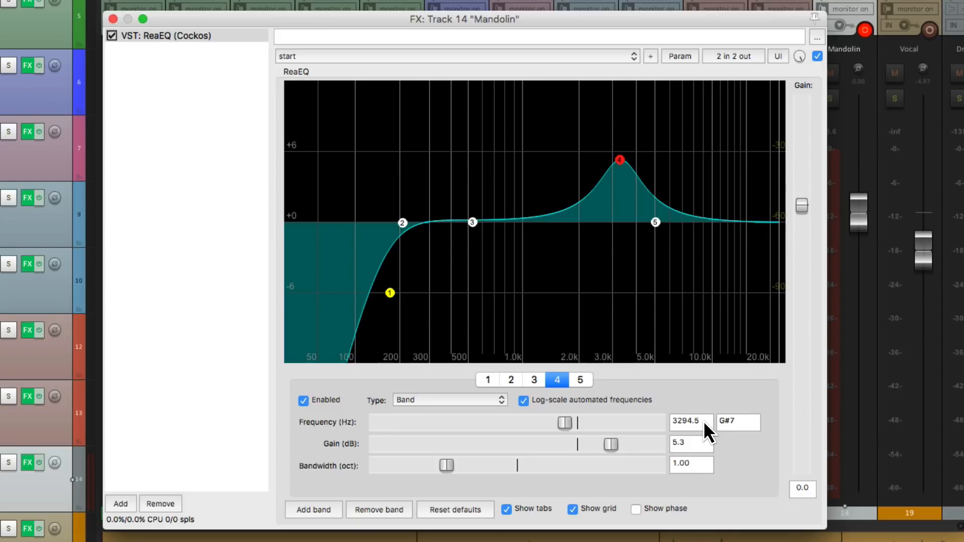
left_click(113, 19)
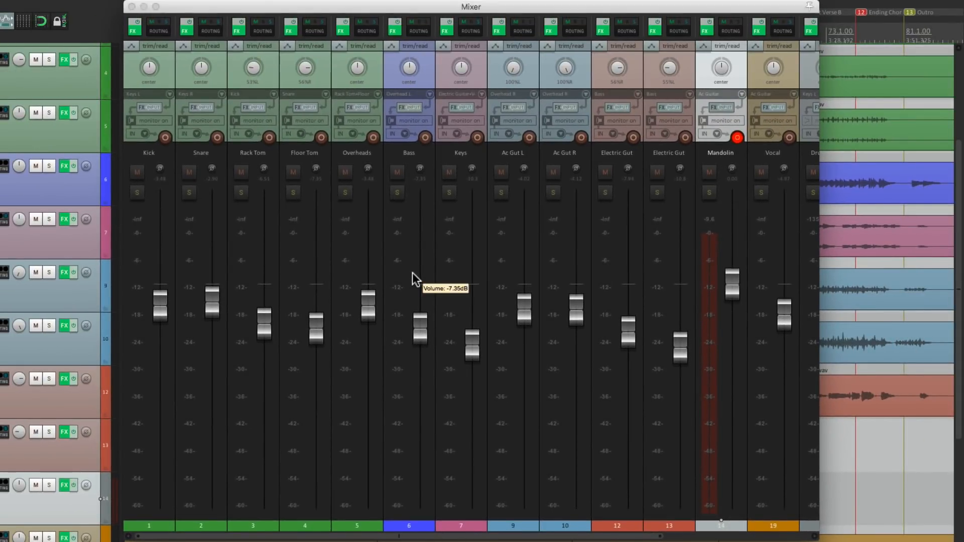
Step: Add a send from the Mandolin track to the Vocalverb track and set its level to about -35.63 dB
left_click(732, 30)
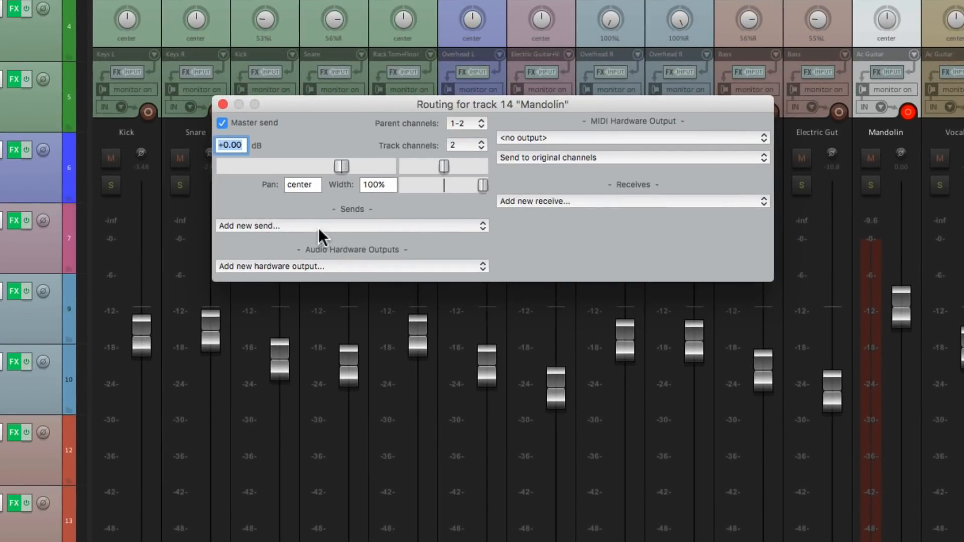
left_click(319, 226)
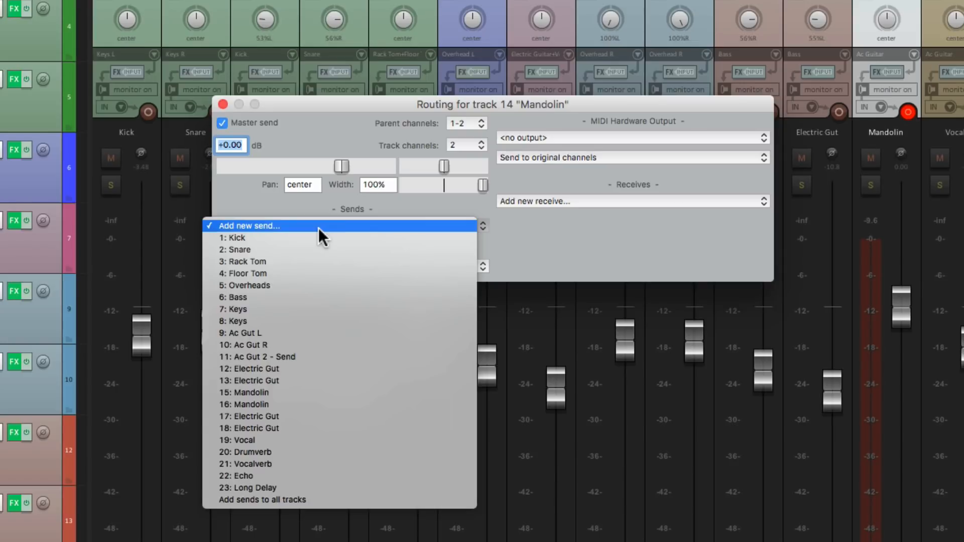
left_click(336, 459)
left_click_drag(318, 279, 242, 282)
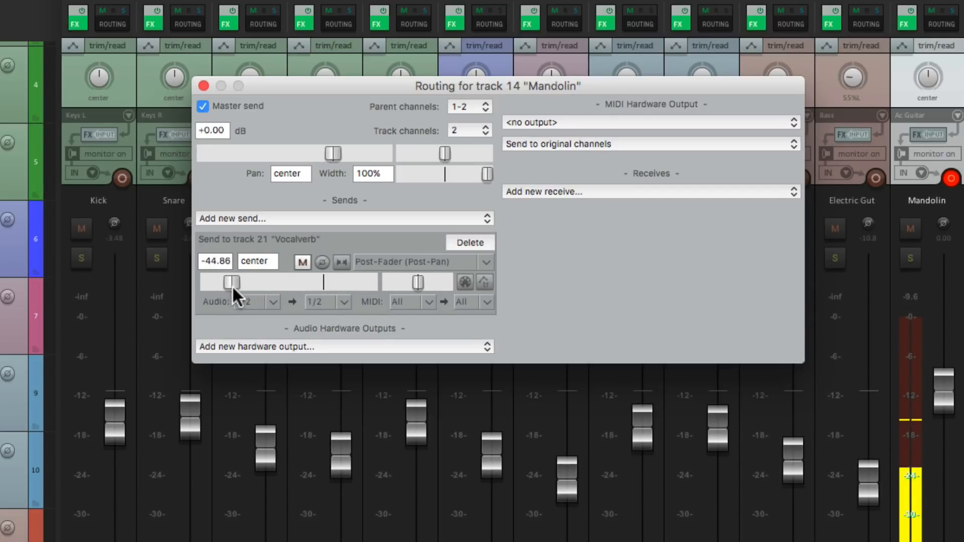
left_click_drag(236, 285, 239, 287)
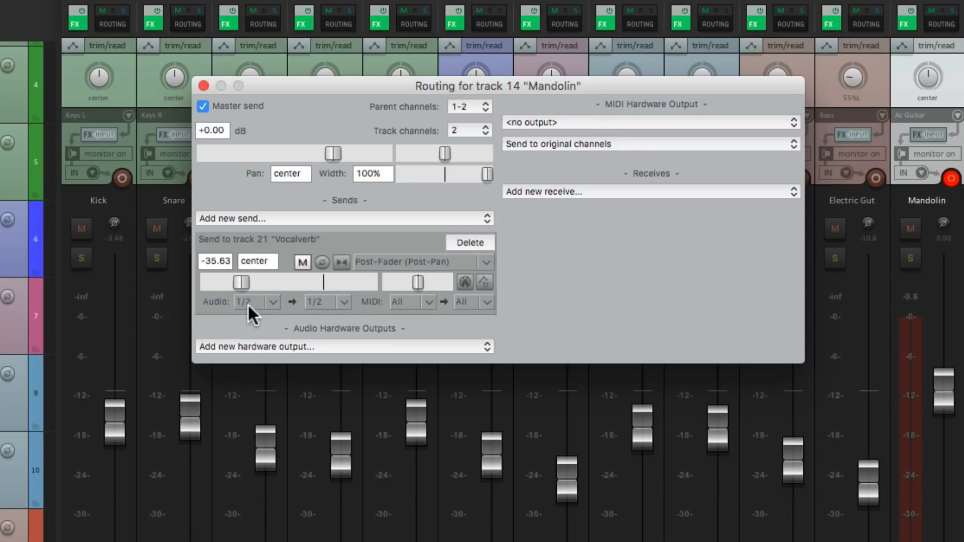
left_click(203, 86)
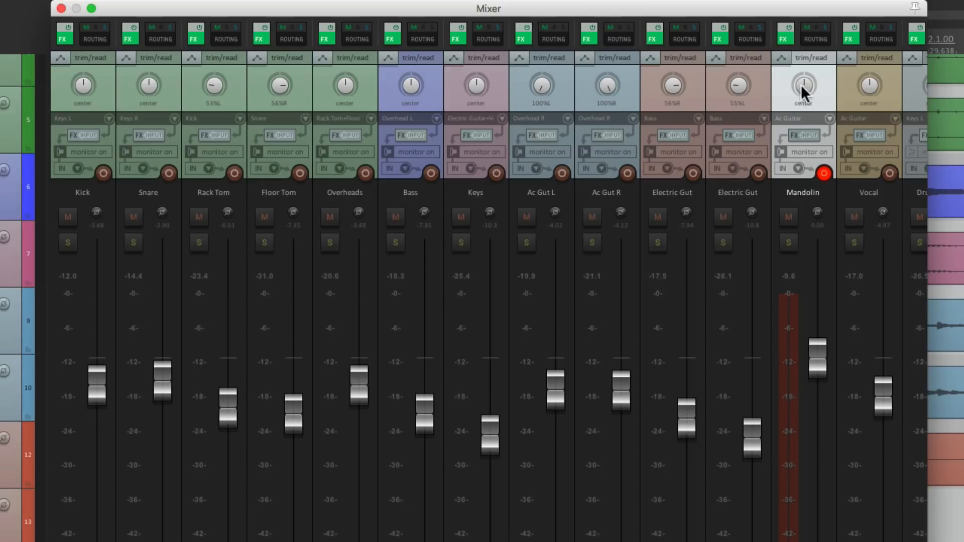
Step: Pan the Mandolin track 40% left and give the track a light blue color
left_click_drag(804, 82, 804, 95)
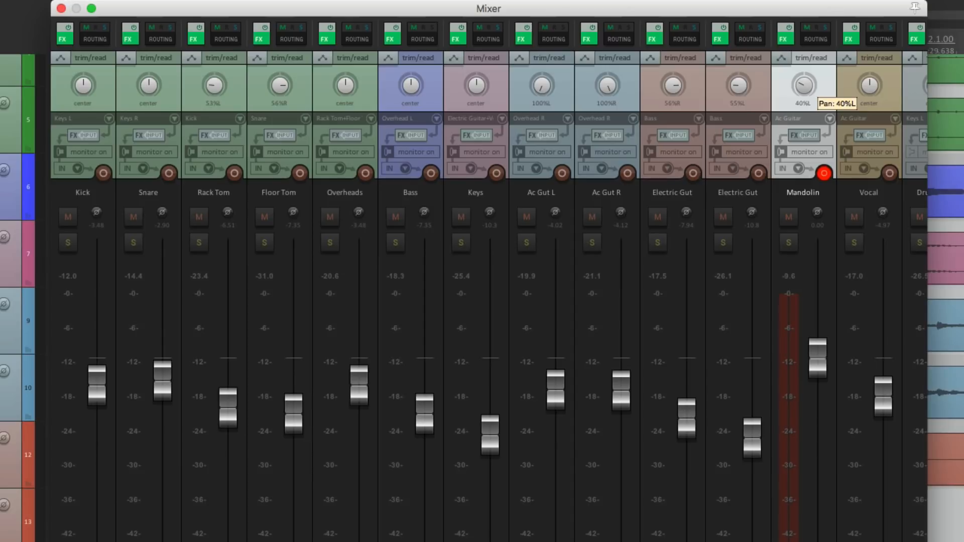
key("super+m")
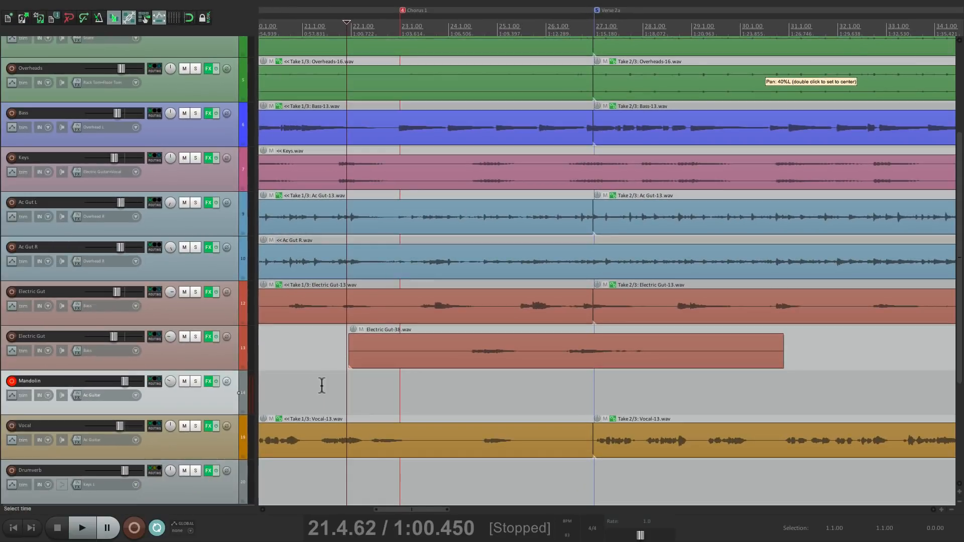
key("shift+c")
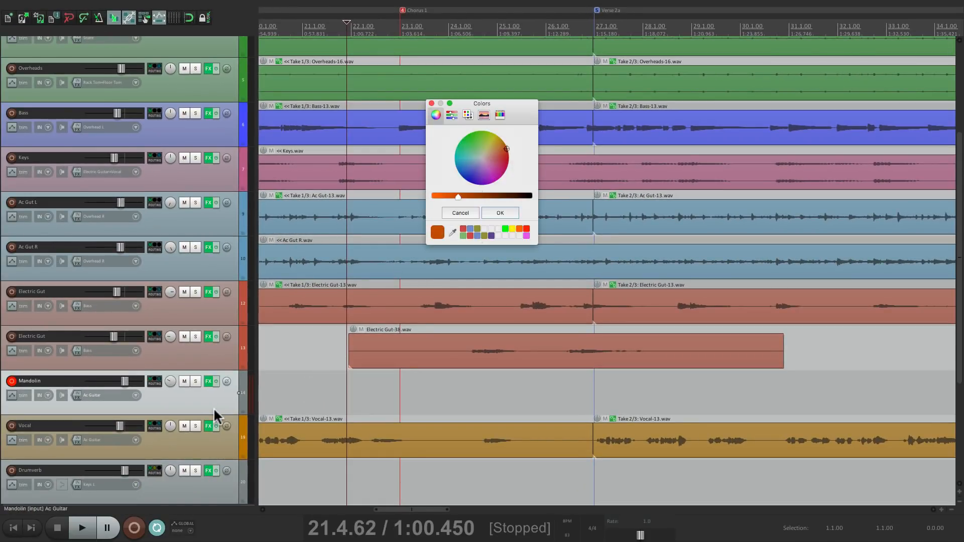
left_click(497, 210)
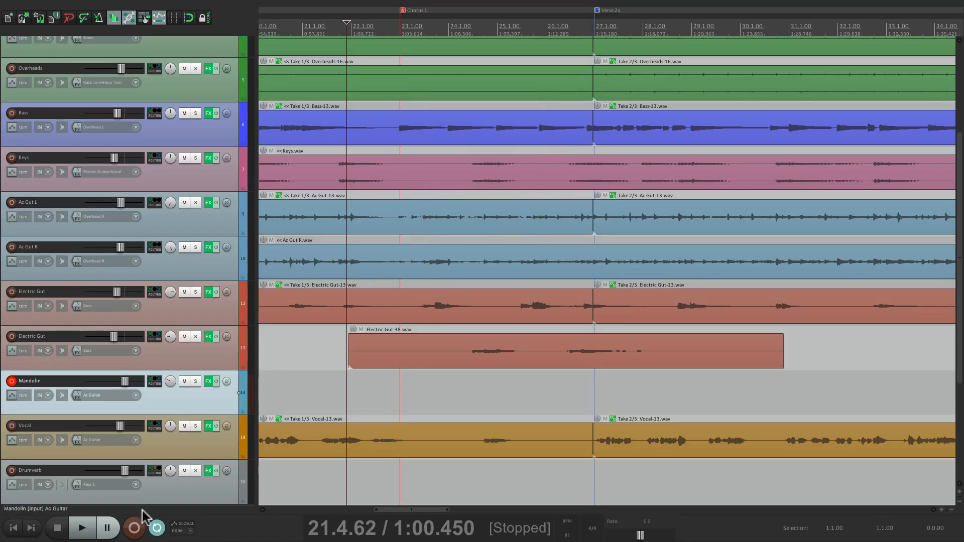
Step: Record a mandolin take from 21.4.62 through Chorus 1 to just past bar 29
left_click(134, 529)
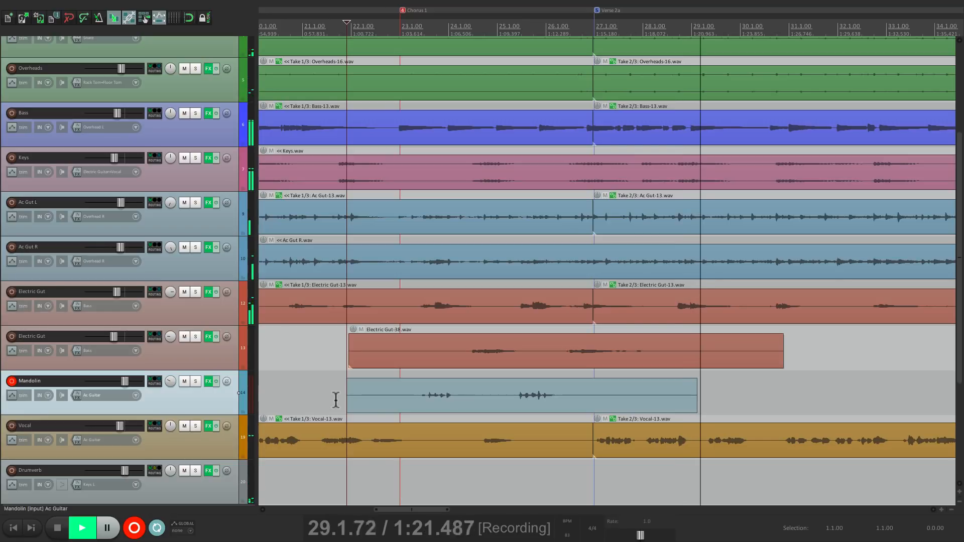
key("space")
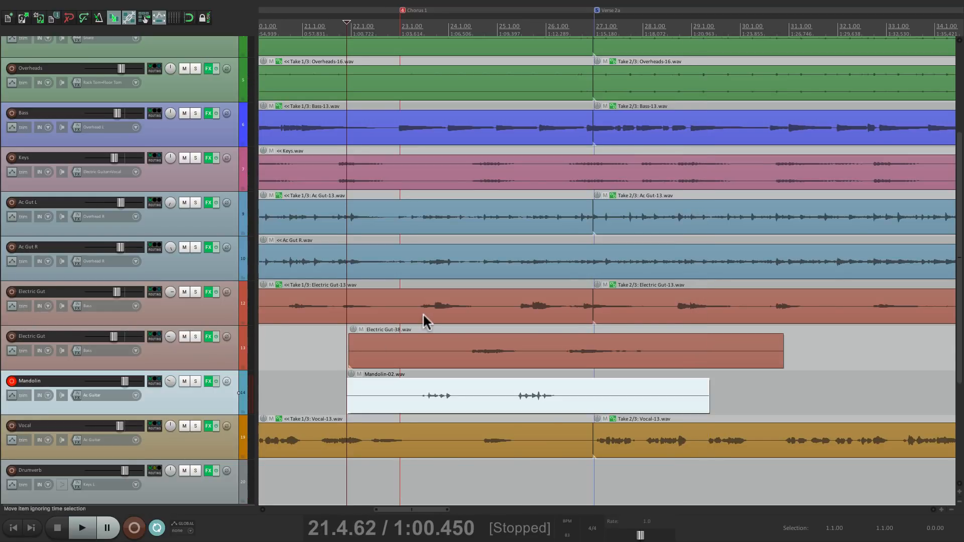
Step: Start recording another mandolin take at 42.2.22, just before Chorus 2
scroll(423, 313, "down", 5)
scroll(423, 313, "right", 8)
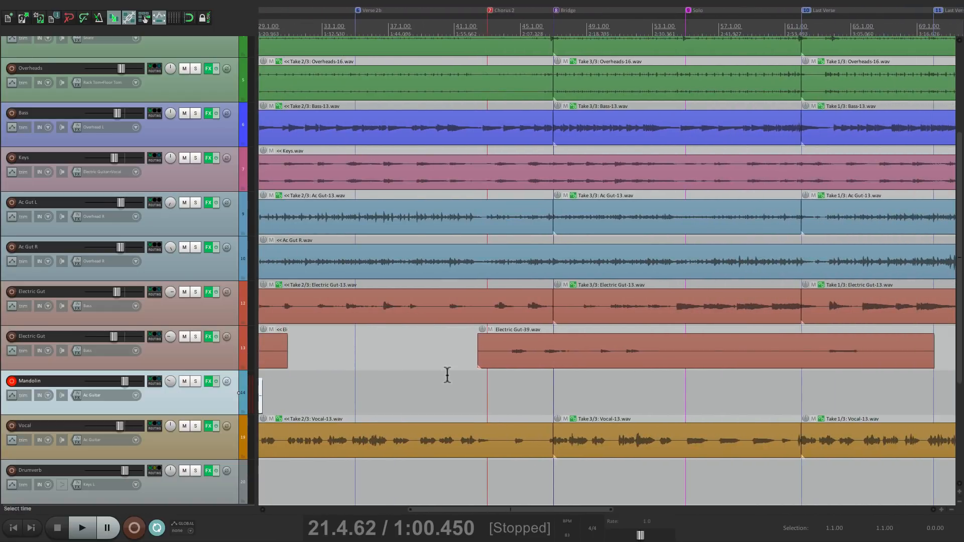
scroll(447, 370, "up", 3)
left_click(507, 401)
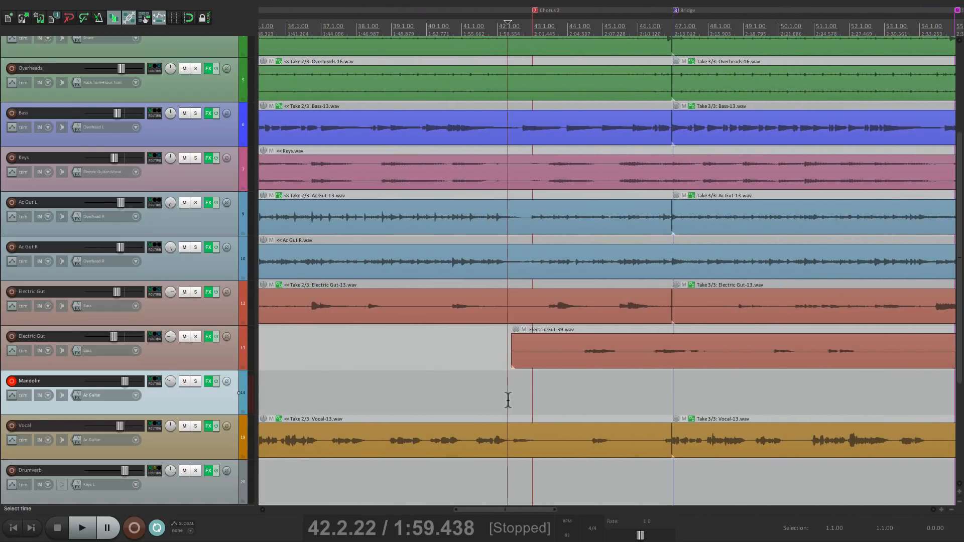
left_click(134, 527)
Step: Lower the Mandolin track's volume to about -4 dB during recording, and end the take shortly after bar 56
key("ctrl+m")
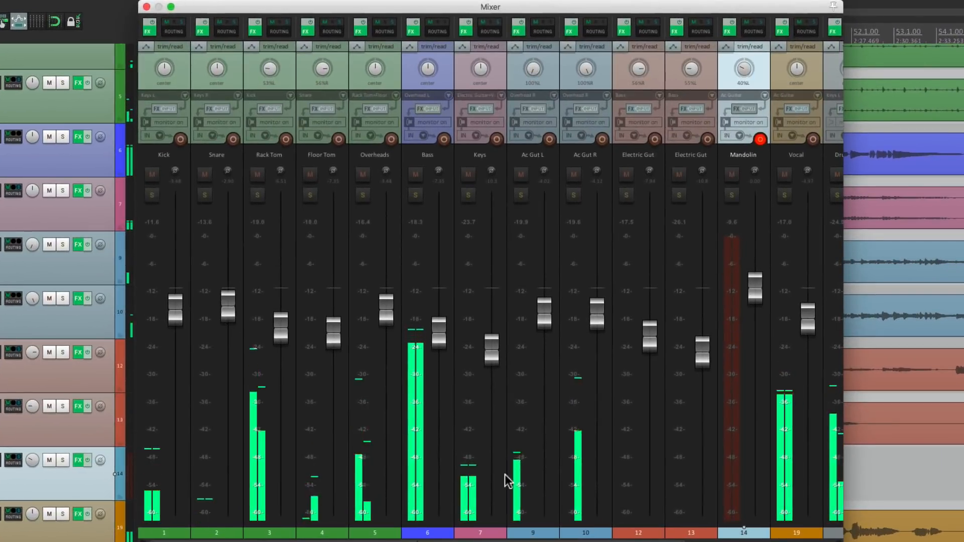
left_click_drag(752, 299, 755, 319)
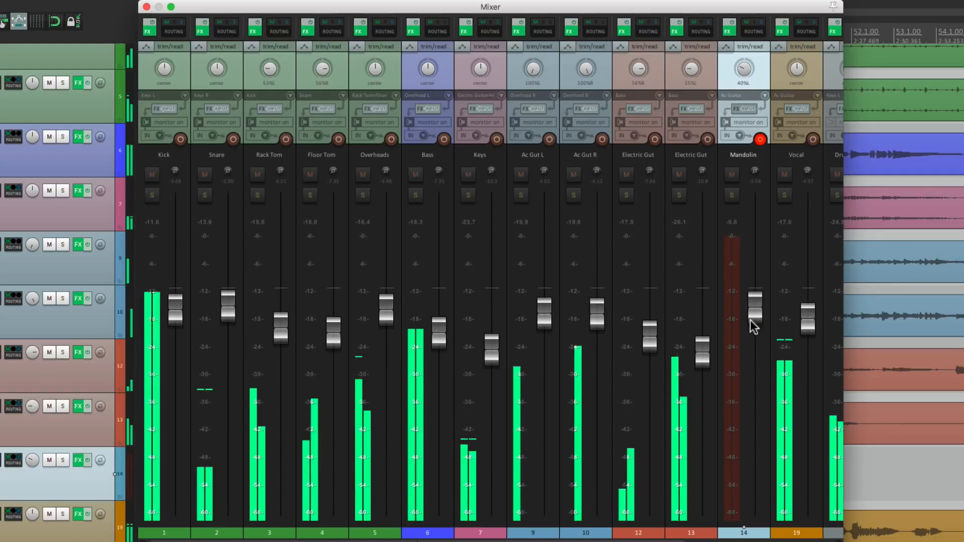
mouse_move(753, 312)
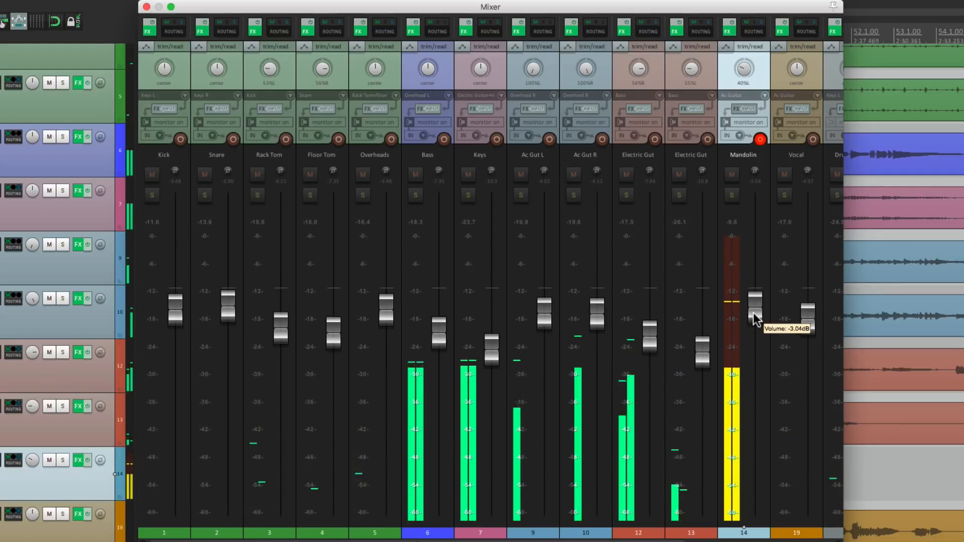
left_click_drag(753, 313, 753, 321)
left_click_drag(753, 321, 753, 320)
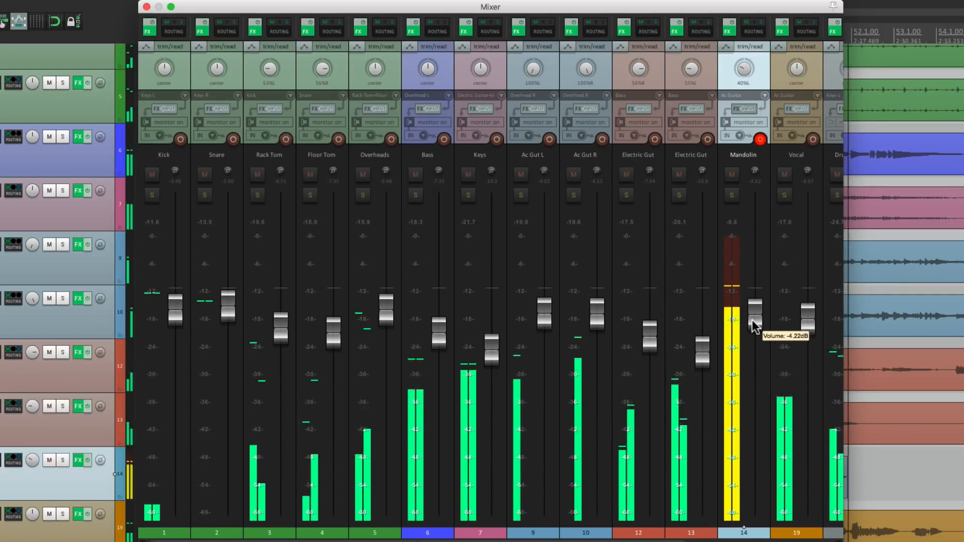
left_click_drag(752, 320, 752, 322)
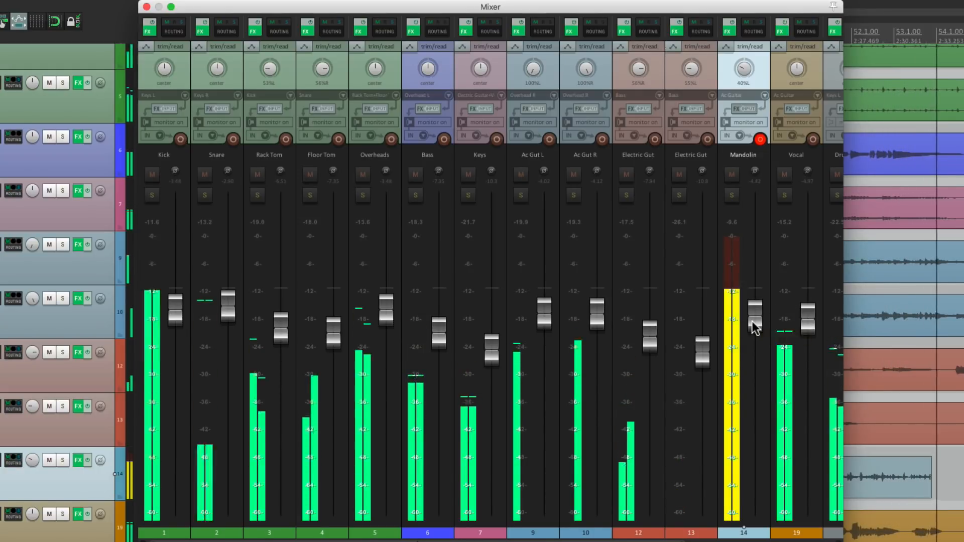
key("ctrl+m")
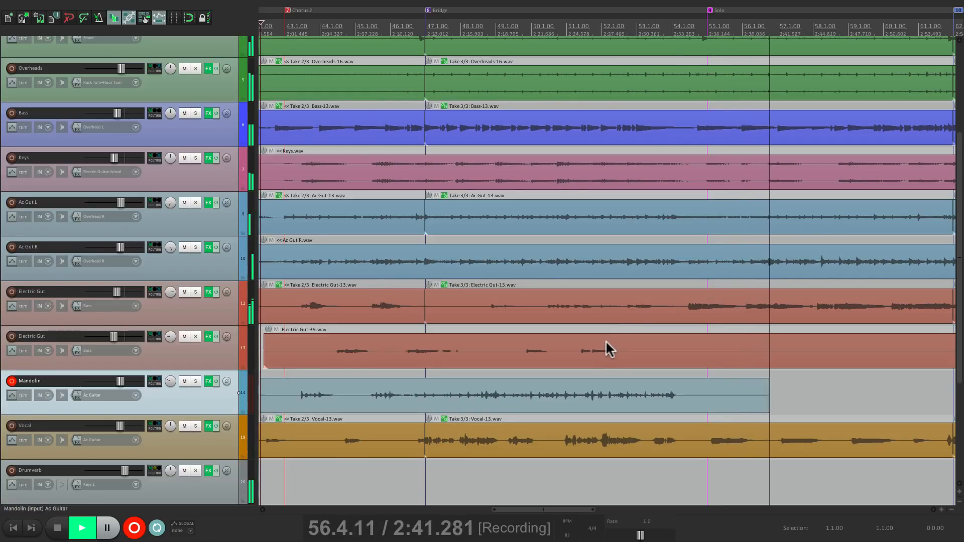
key("space")
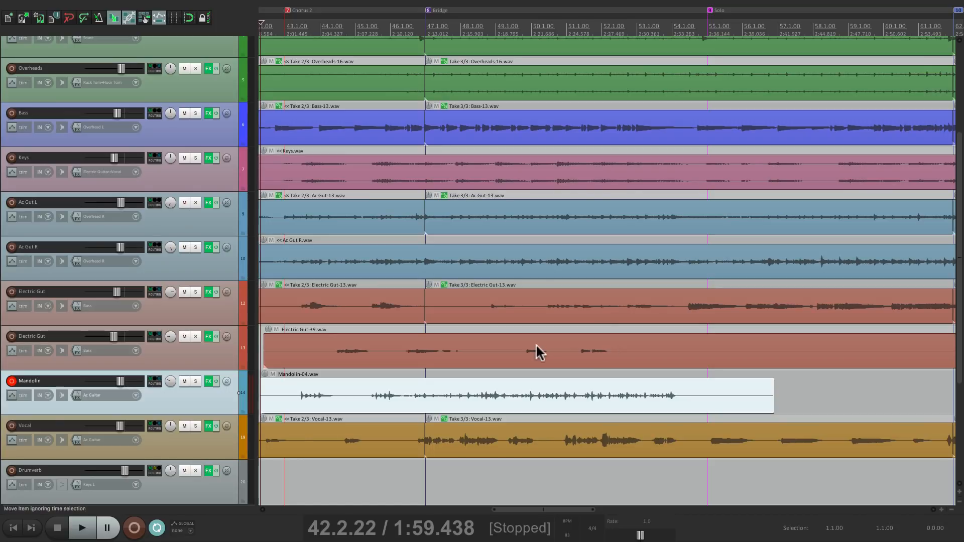
Step: Add a new track directly below Ac Gut R and name it Pedal Steel
scroll(535, 344, "down", 5)
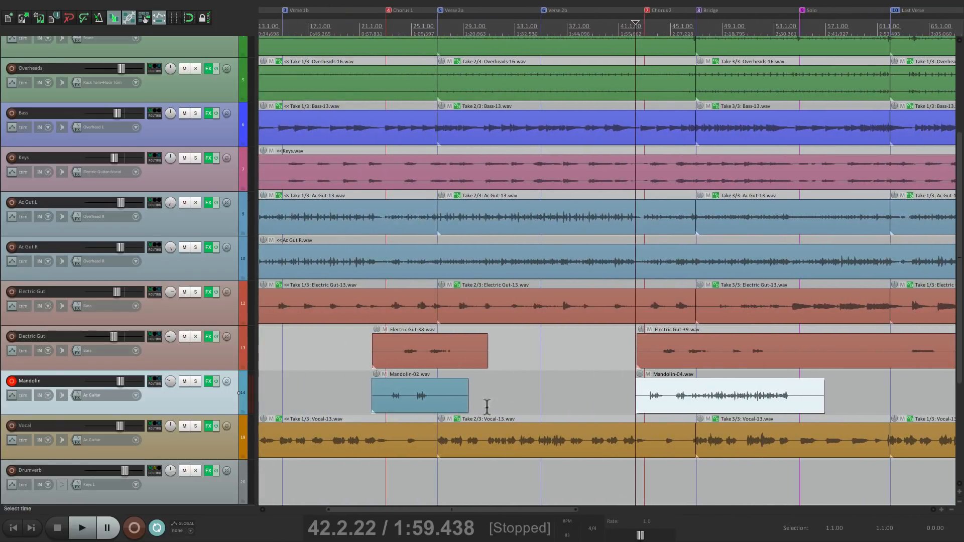
scroll(542, 387, "right", 5)
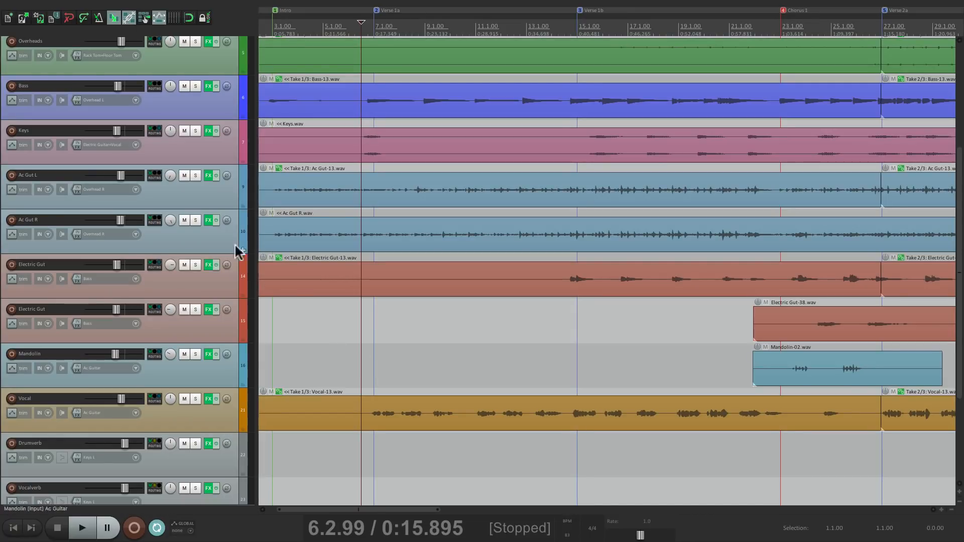
left_click(211, 246)
key("ctrl+t")
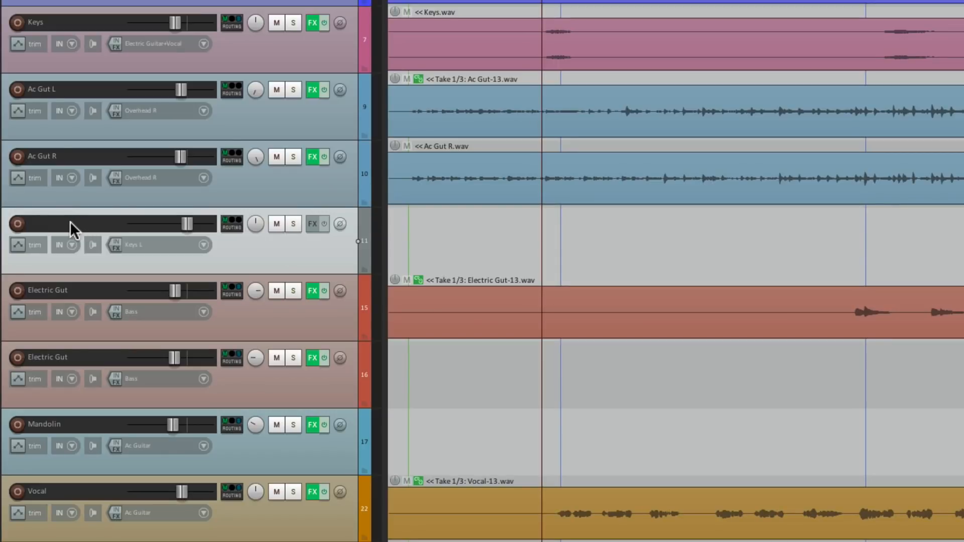
double_click(70, 222)
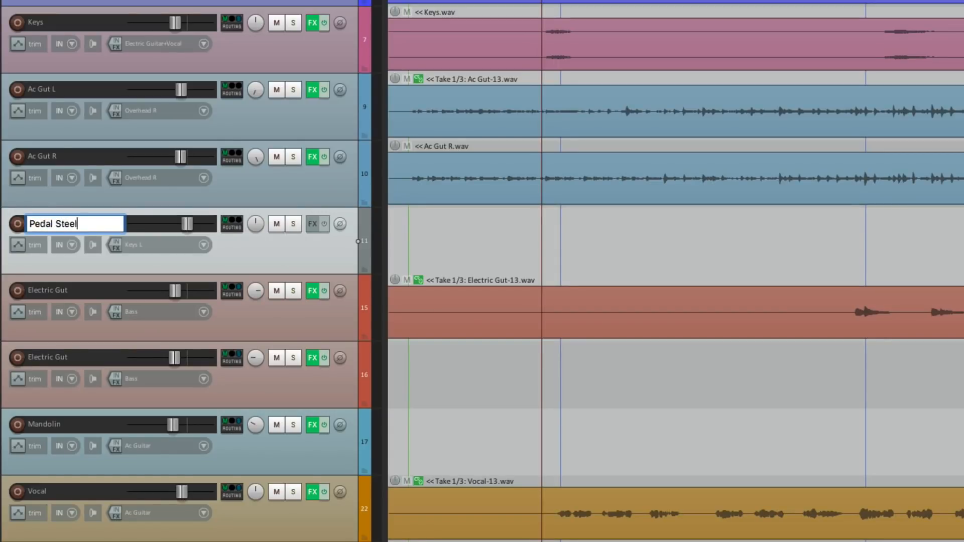
key("Return")
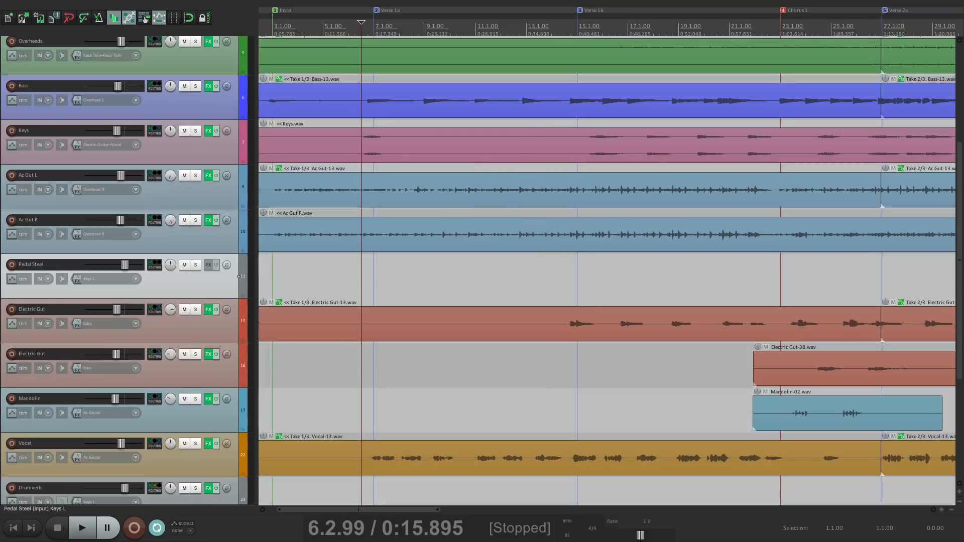
Step: Give the Pedal Steel track a light purple color
key("shift+c")
left_click(491, 173)
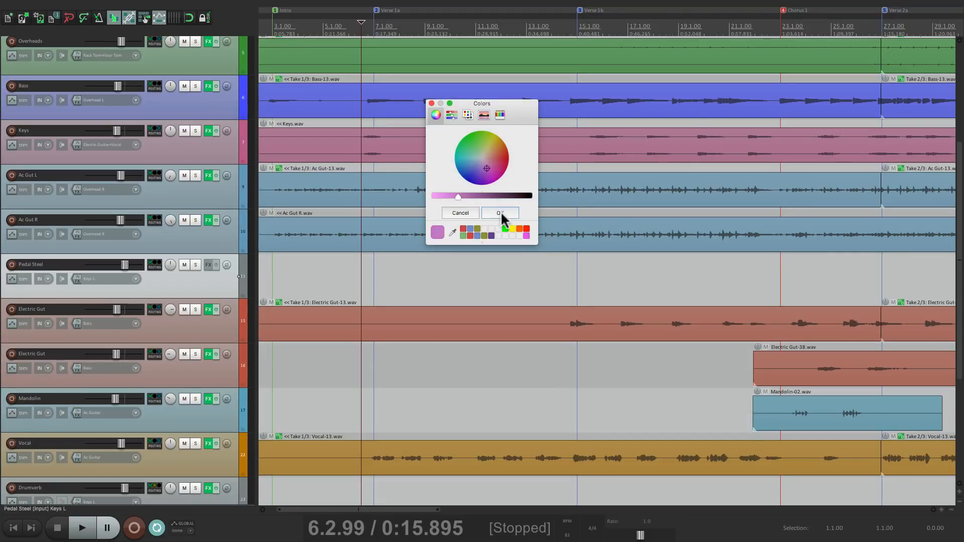
left_click(502, 214)
Step: Set the Pedal Steel track's mono input to Electric Guitar and arm the track for recording
left_click(204, 250)
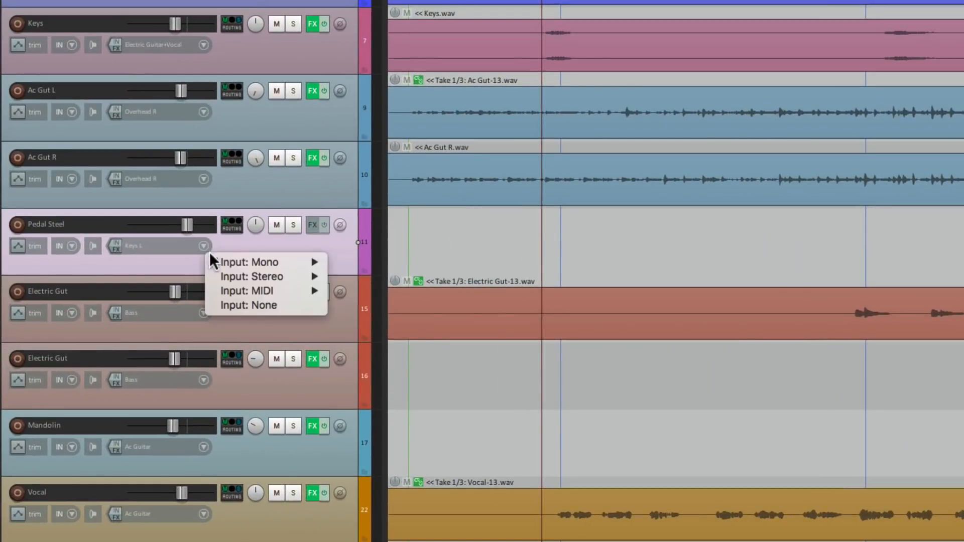
mouse_move(302, 263)
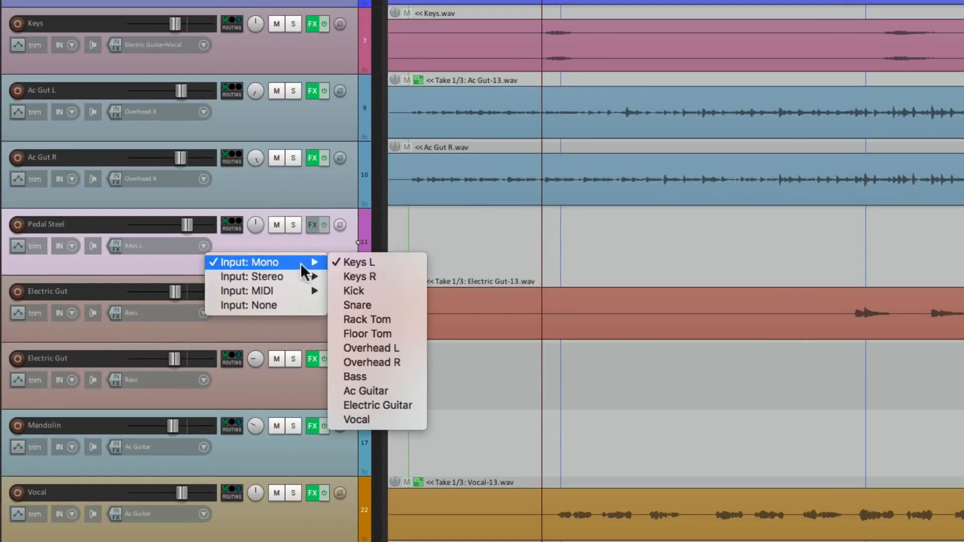
left_click(418, 404)
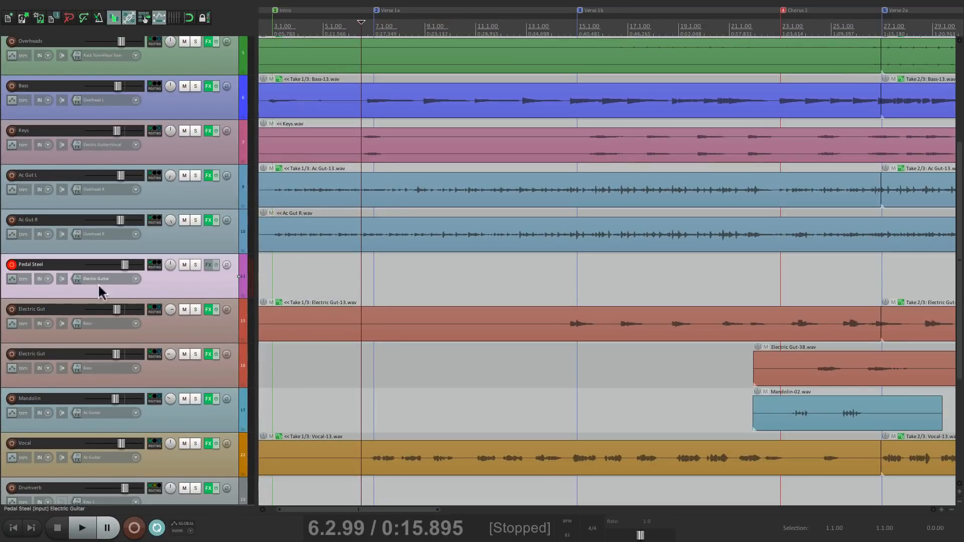
Step: Open the mixer and add the ReaEQ (Cockos) plugin to the Pedal Steel track
key("super+m")
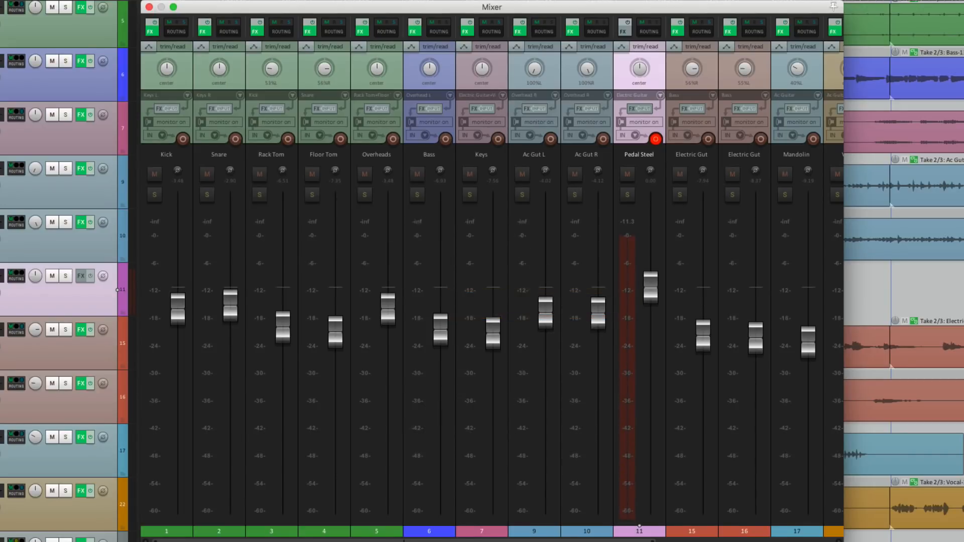
left_click(627, 31)
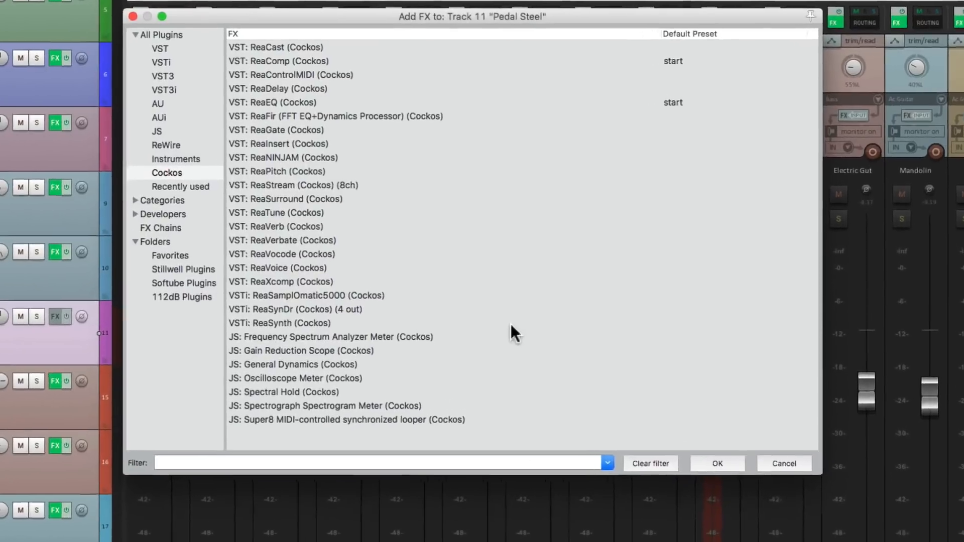
left_click(303, 107)
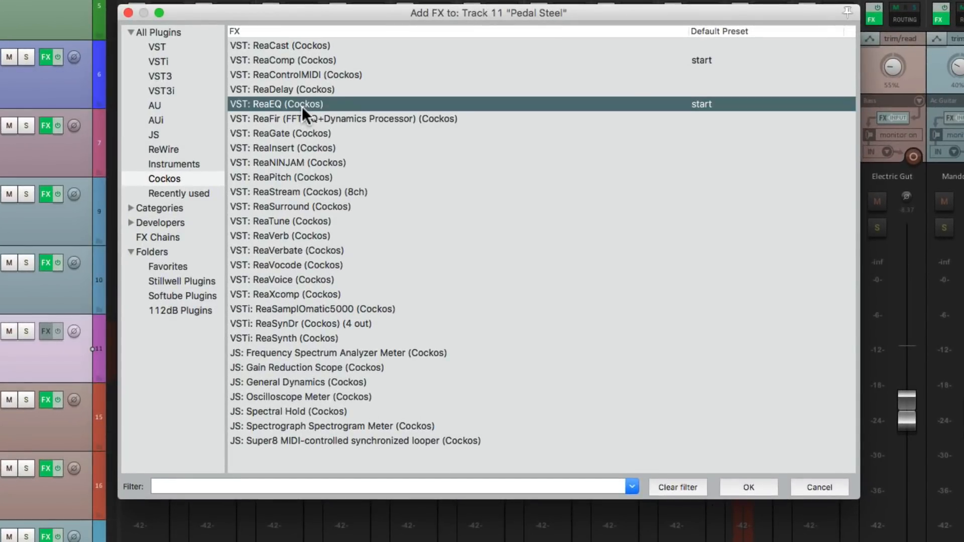
double_click(302, 107)
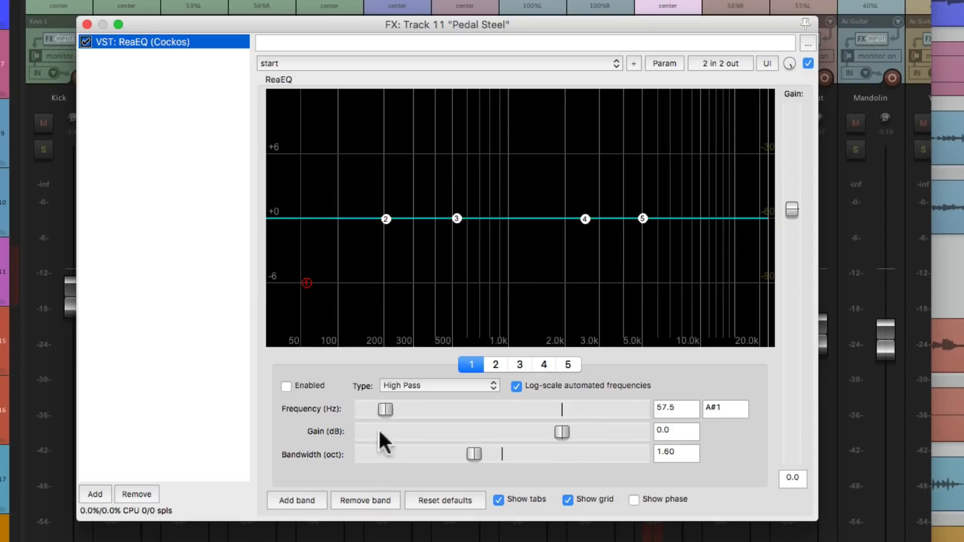
Step: Enable ReaEQ's high-pass band 1 with bandwidth 1.85 oct and, during playback, raise its frequency to 166.1 Hz
left_click(287, 386)
left_click_drag(473, 454, 491, 454)
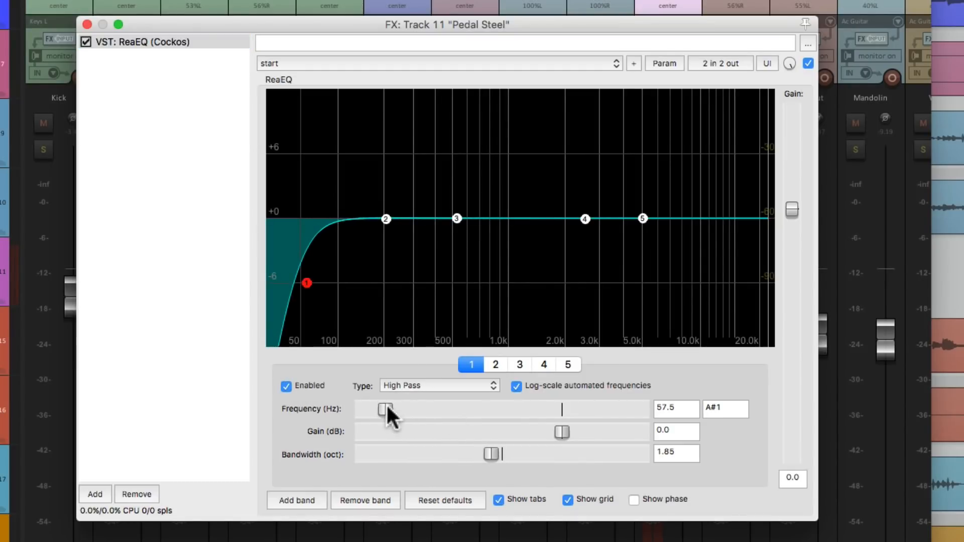
key("space")
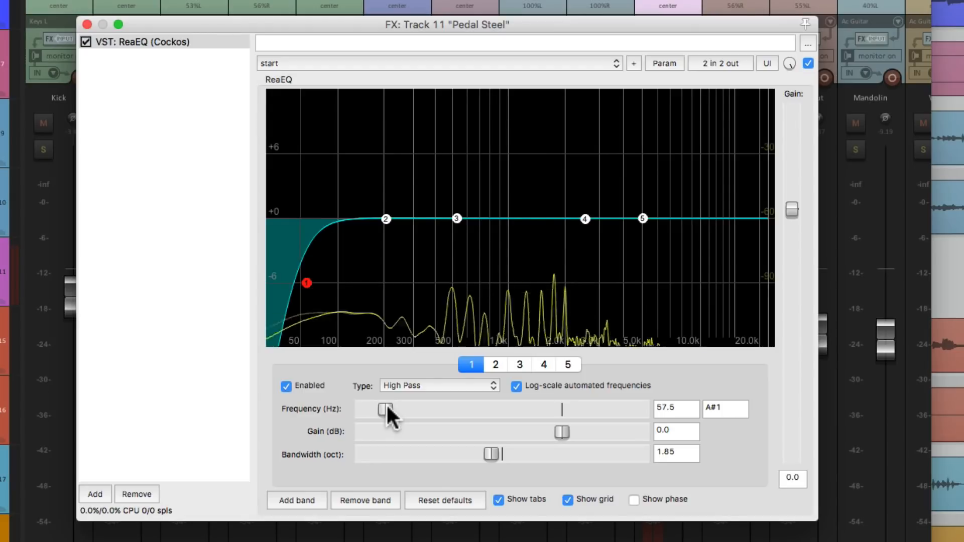
left_click_drag(388, 408, 421, 409)
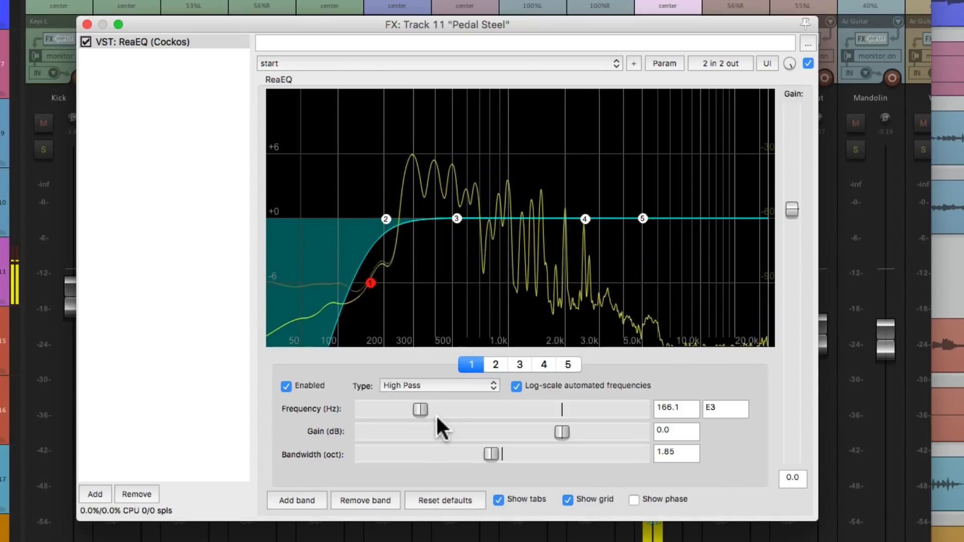
key("space")
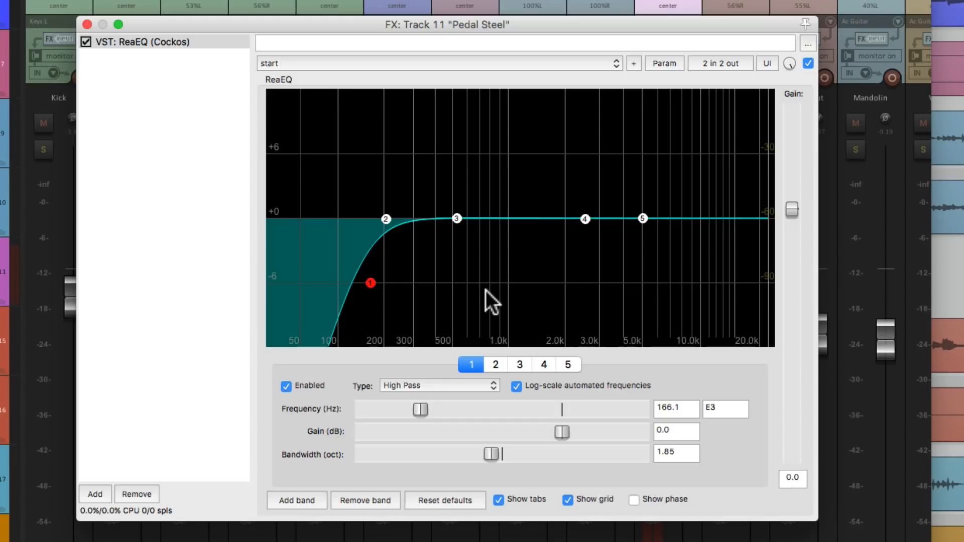
Step: While auditioning the sound, cut band 3 to -3.1 dB at 308.1 Hz and boost band 4 to 5.3 dB at 3054.5 Hz
mouse_move(460, 218)
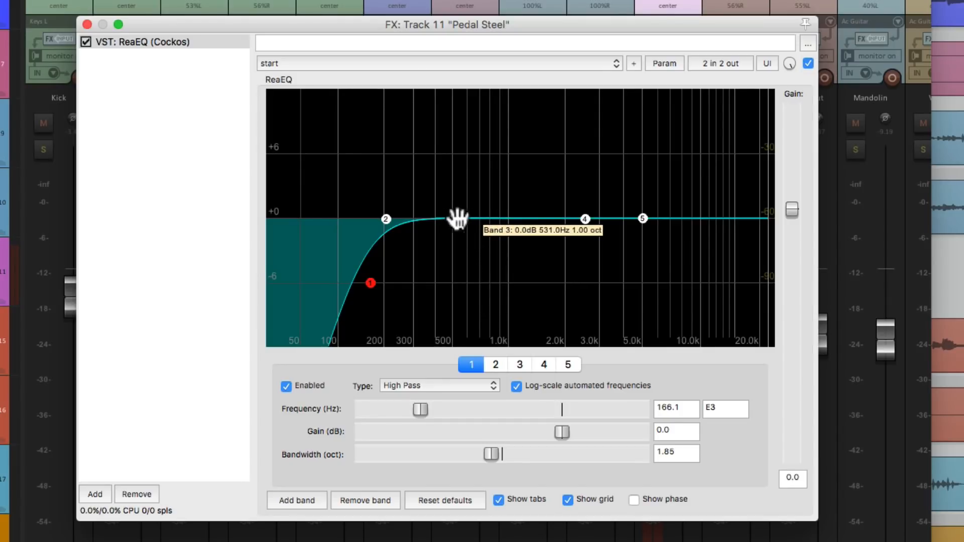
key("space")
left_click_drag(457, 218, 417, 253)
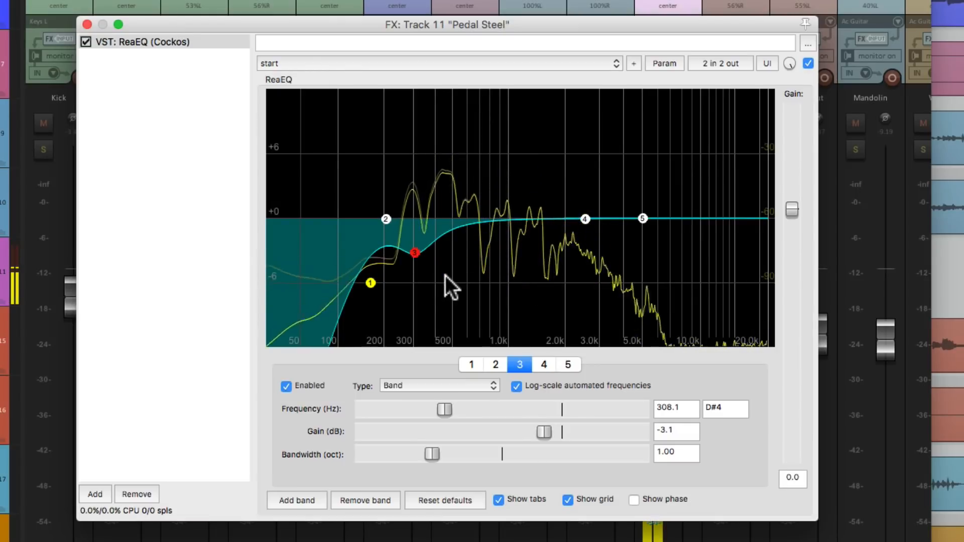
key("space")
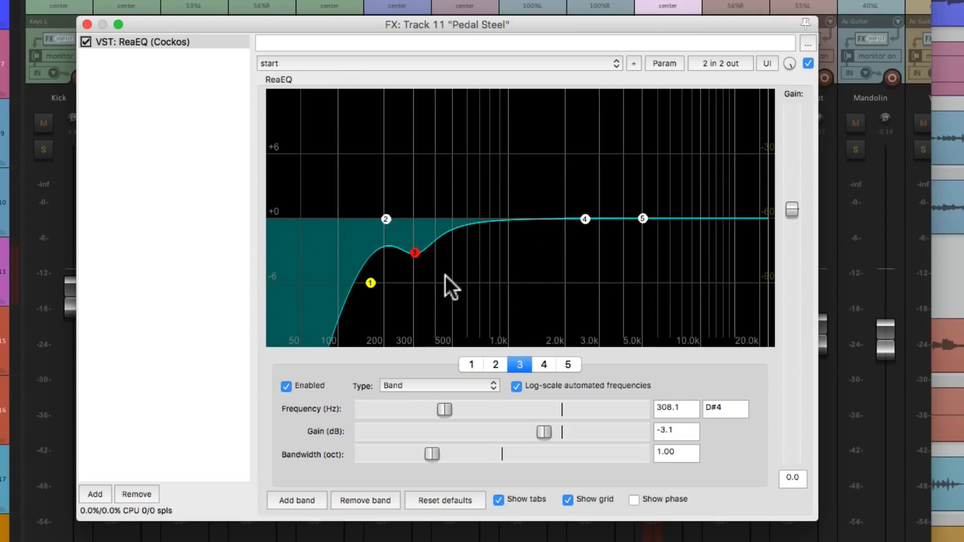
left_click_drag(584, 219, 606, 161)
key("space")
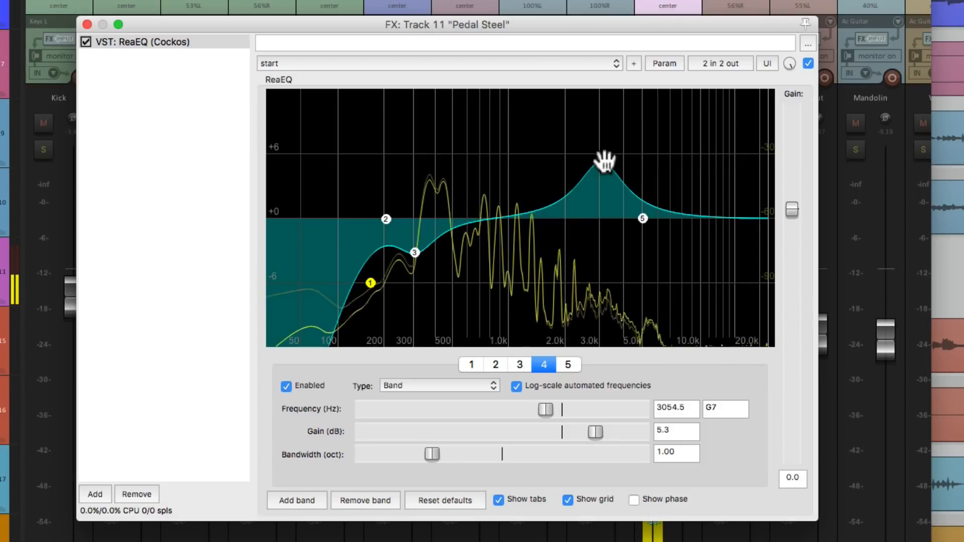
Step: Compare the pedal steel sound with ReaEQ bypassed and active, leave it active, and close the effects window
left_click(809, 63)
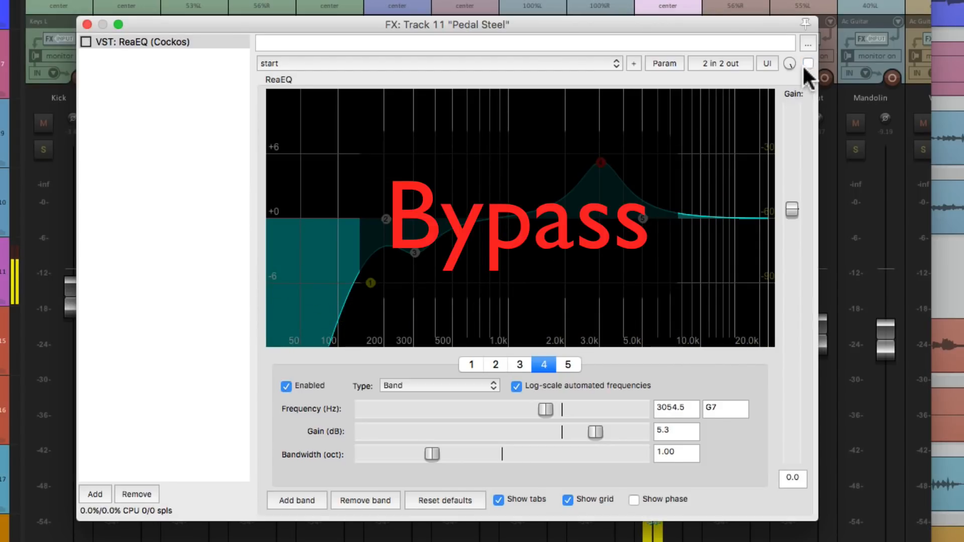
left_click(807, 63)
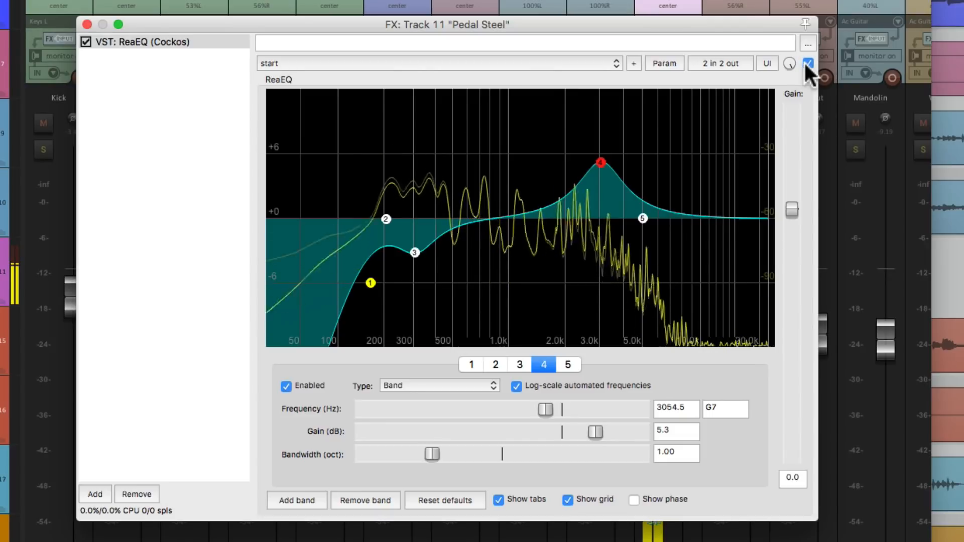
left_click(807, 63)
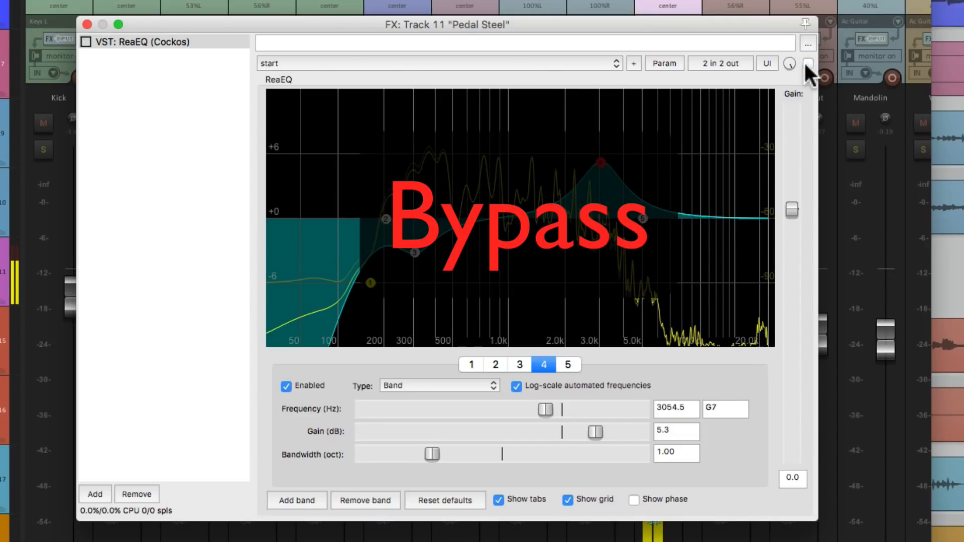
left_click(806, 63)
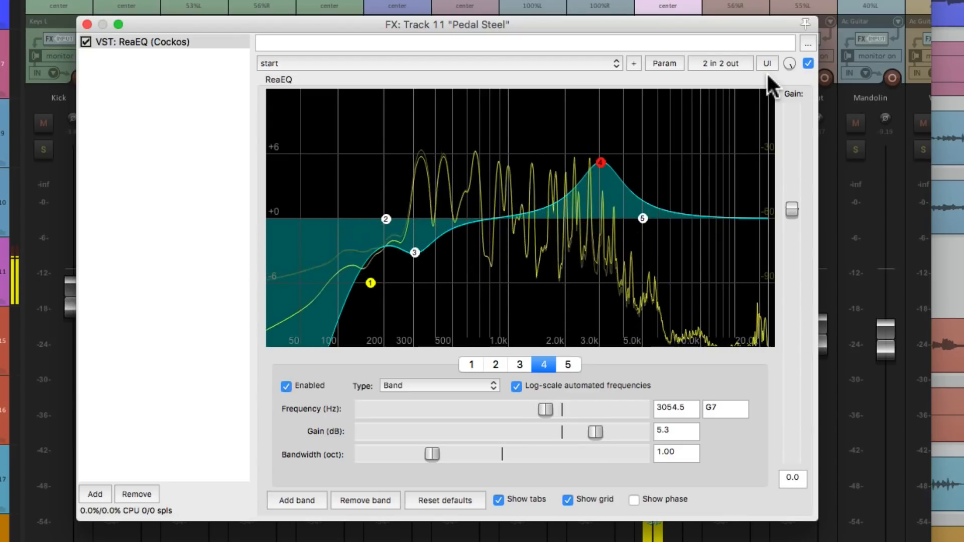
key("space")
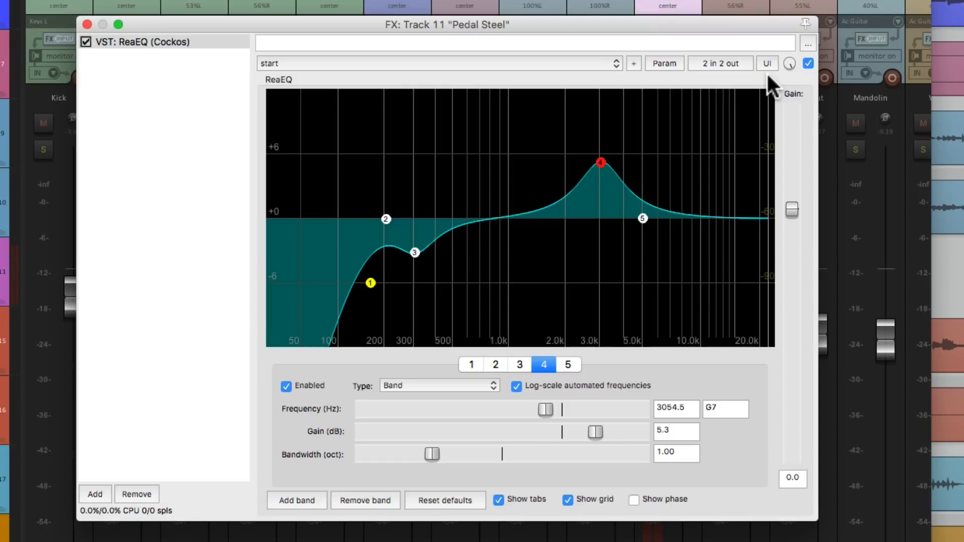
left_click(87, 25)
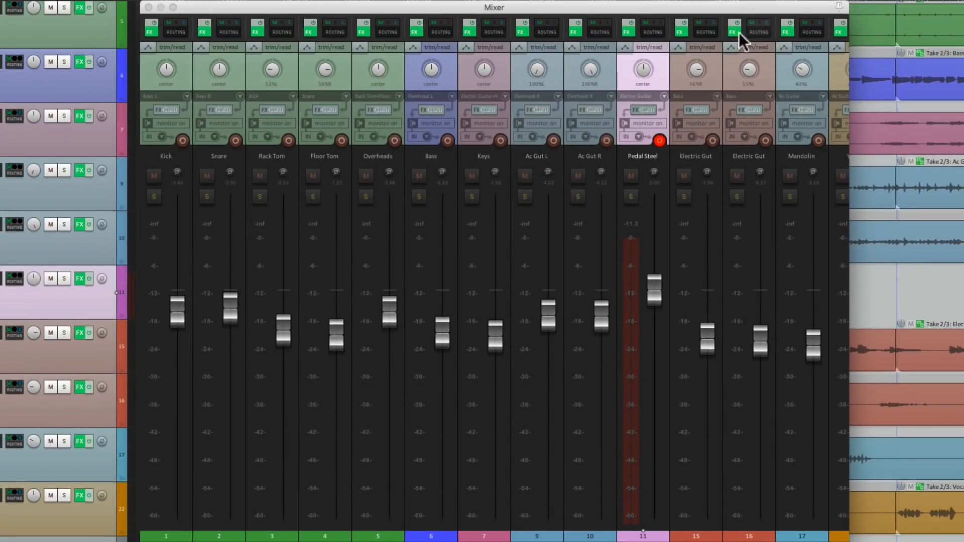
Step: Add a send from the Pedal Steel track to Vocalverb and lower its level to -26.72 dB
left_click(648, 31)
left_click(382, 233)
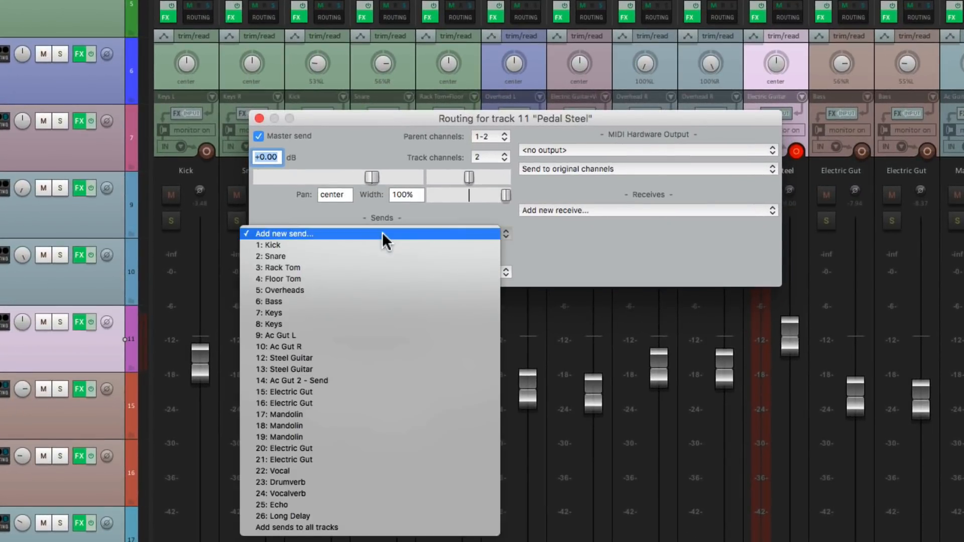
left_click(379, 493)
left_click_drag(361, 219, 299, 218)
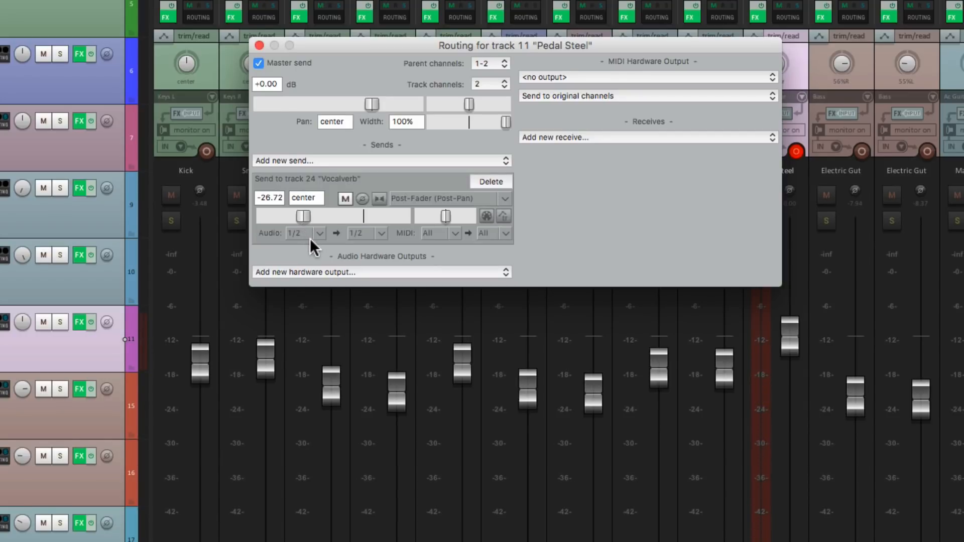
Step: Add a send from the Pedal Steel track to Long Delay at -18.27 dB and switch that send to mono
left_click(305, 160)
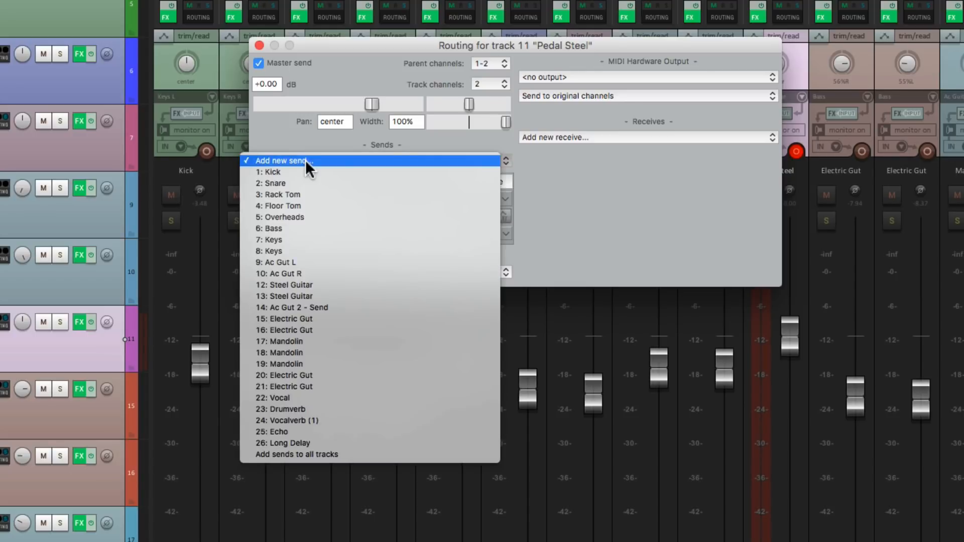
left_click(350, 443)
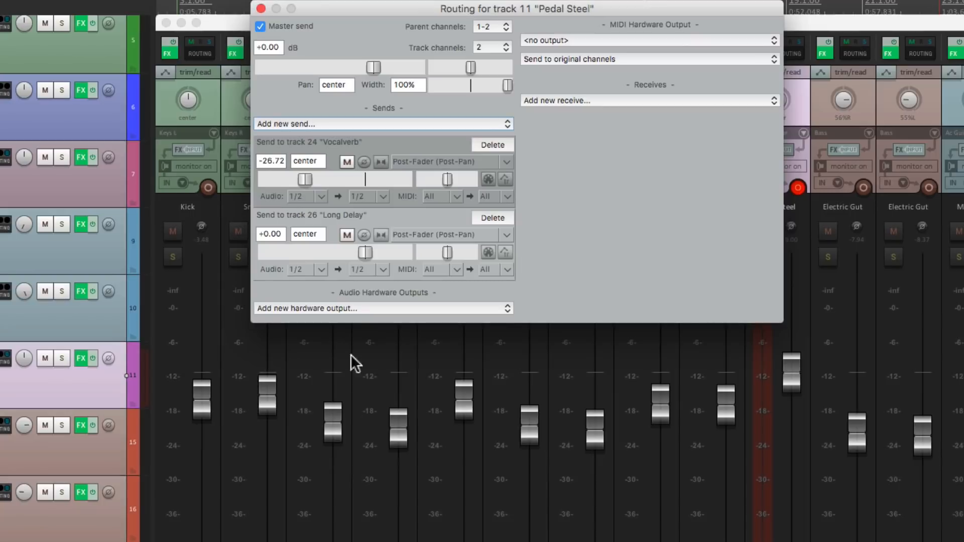
left_click_drag(360, 253, 321, 250)
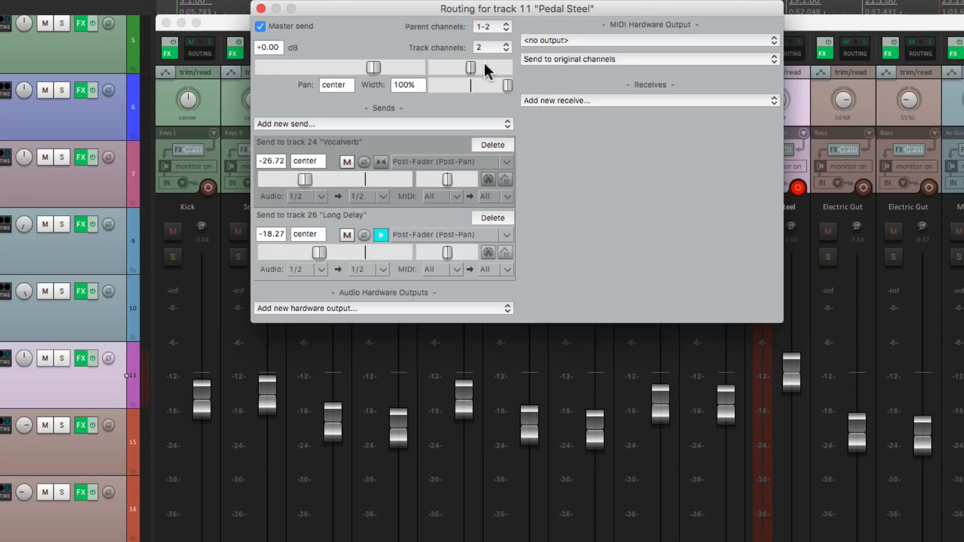
Step: Pan the Pedal Steel track 41% left, and close its routing window and the mixer
left_click_drag(469, 70, 454, 73)
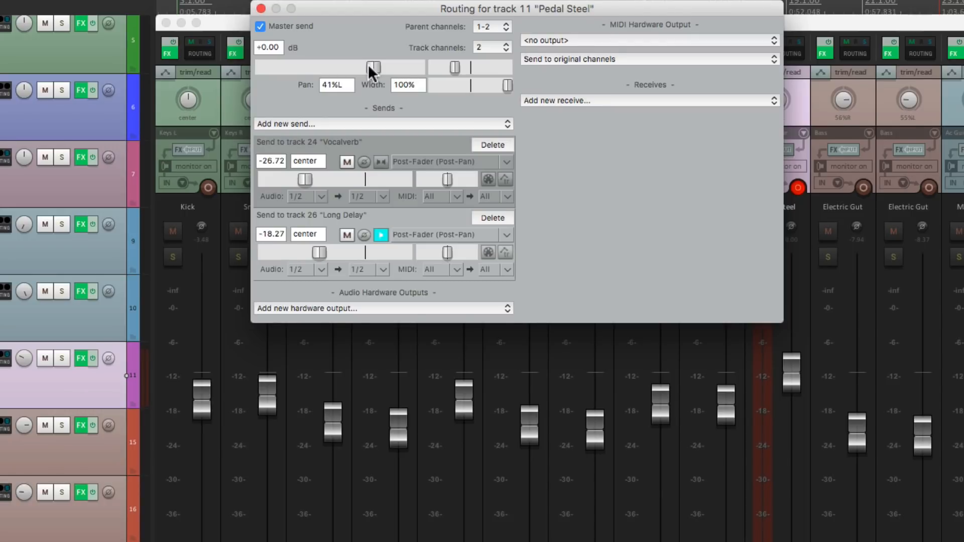
left_click(260, 8)
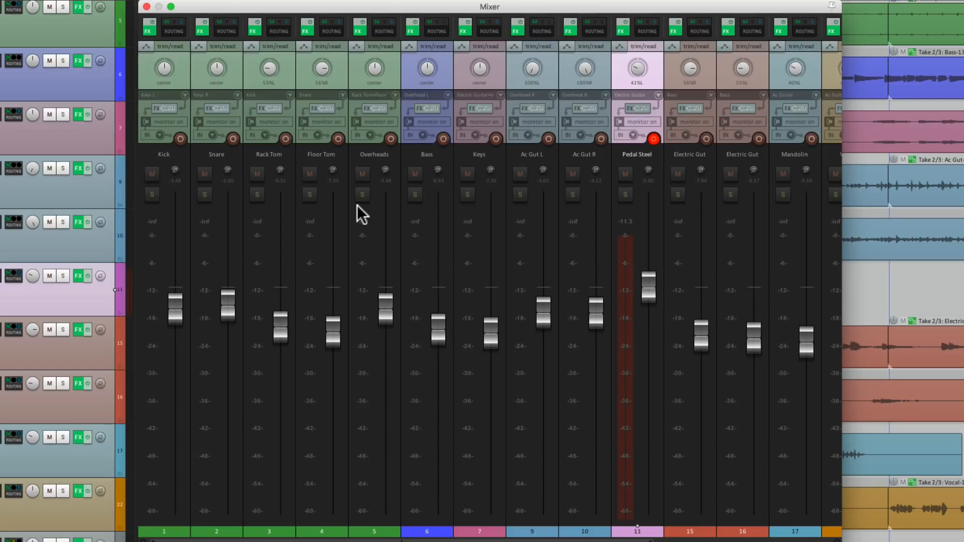
key("super+m")
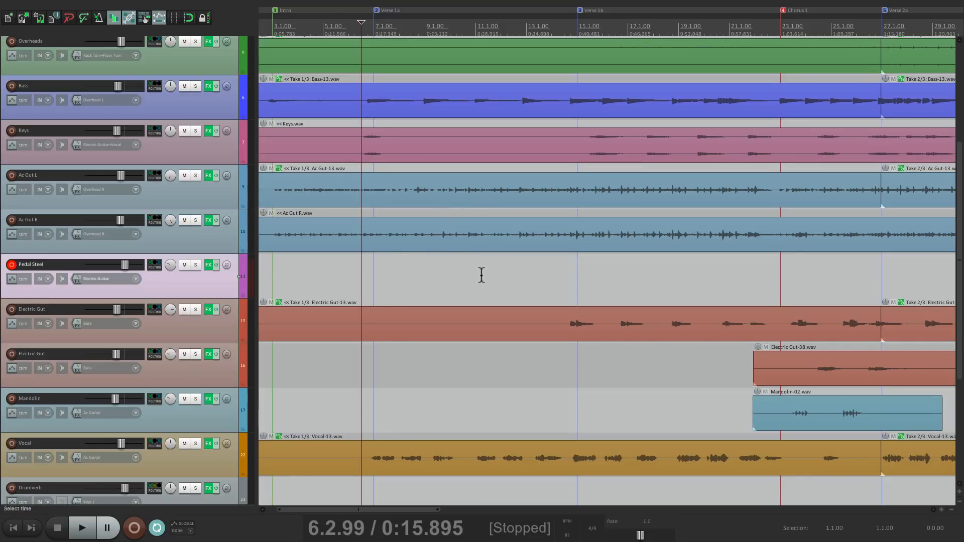
Step: Start recording the Pedal Steel track from position 10.3.20, partway through Verse 1a
scroll(481, 275, "left", 2)
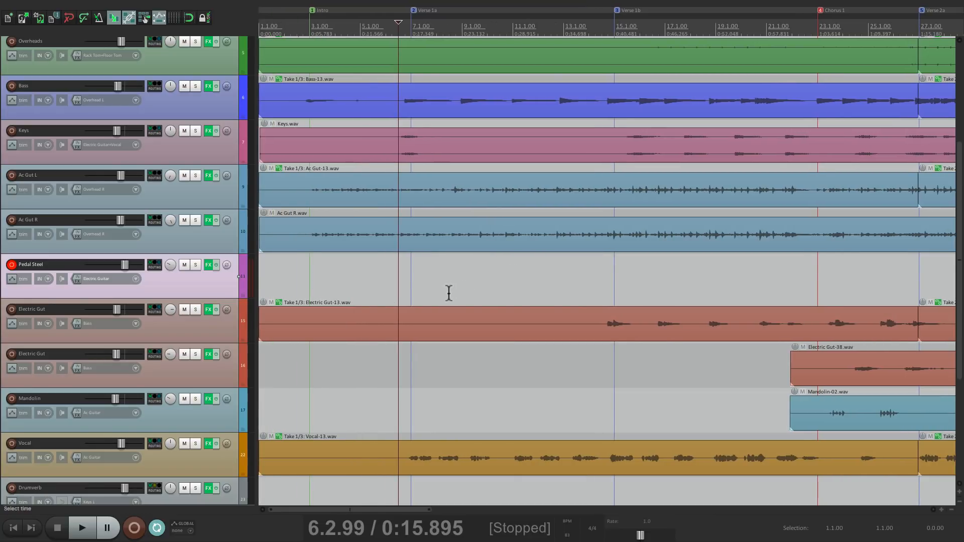
left_click(501, 279)
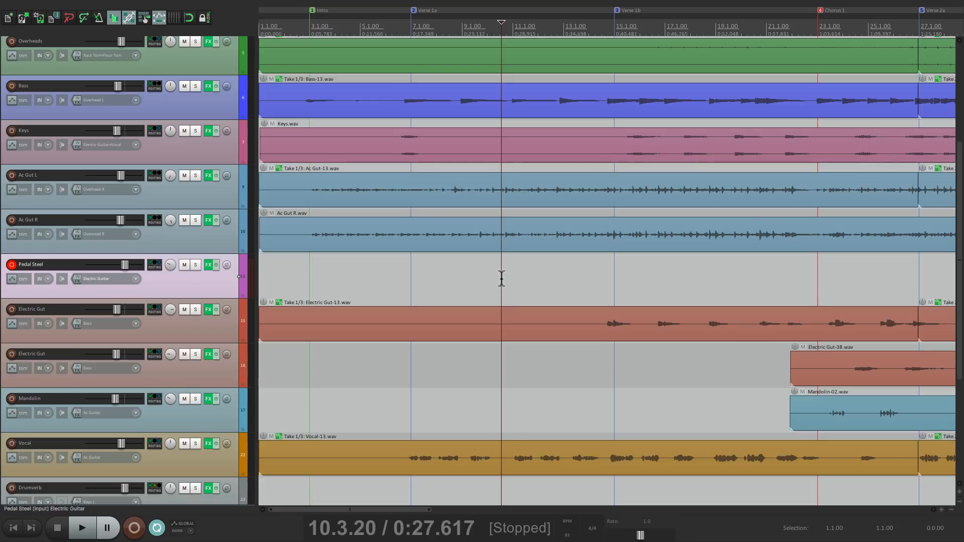
left_click(135, 528)
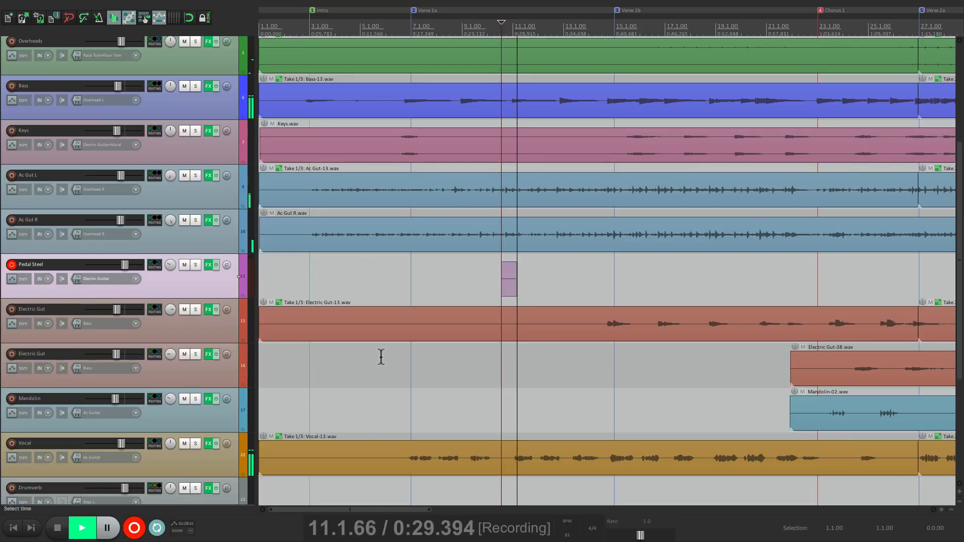
Step: Open the mixer while recording and lower the Pedal Steel track's volume to about -10.8 dB
key("ctrl+m")
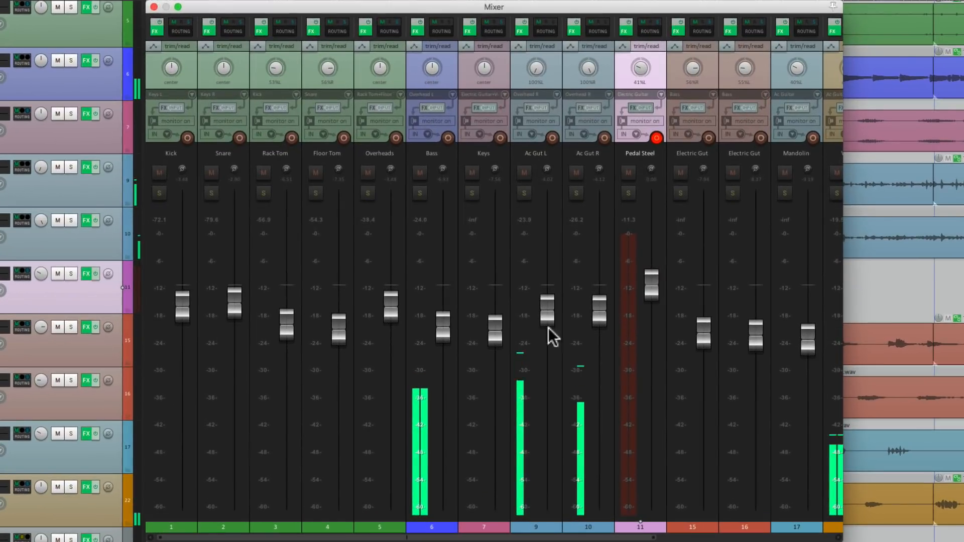
left_click_drag(654, 287, 650, 333)
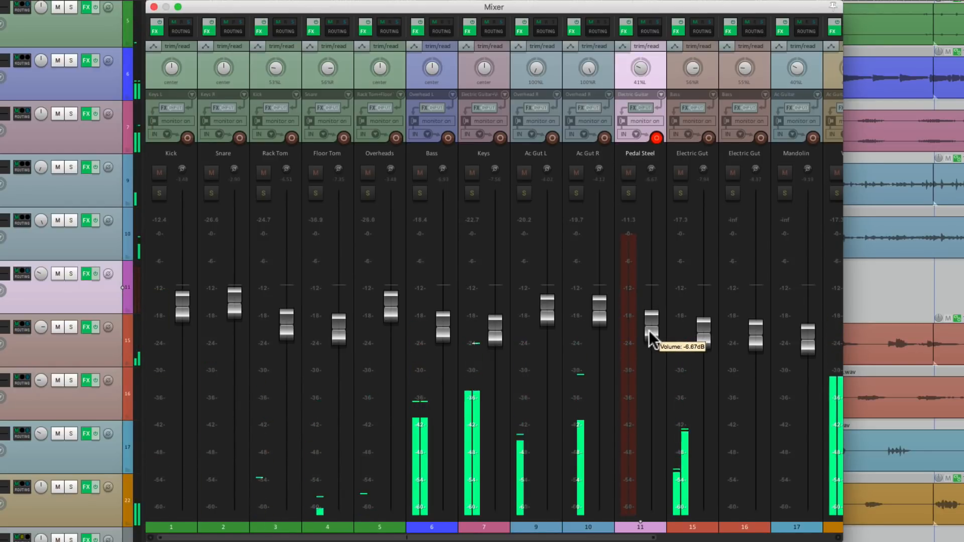
left_click_drag(653, 332, 648, 354)
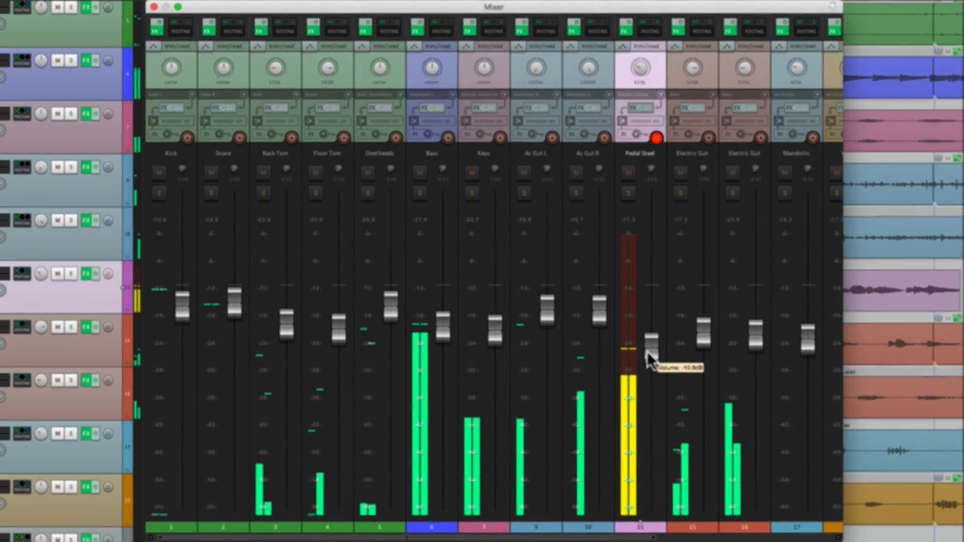